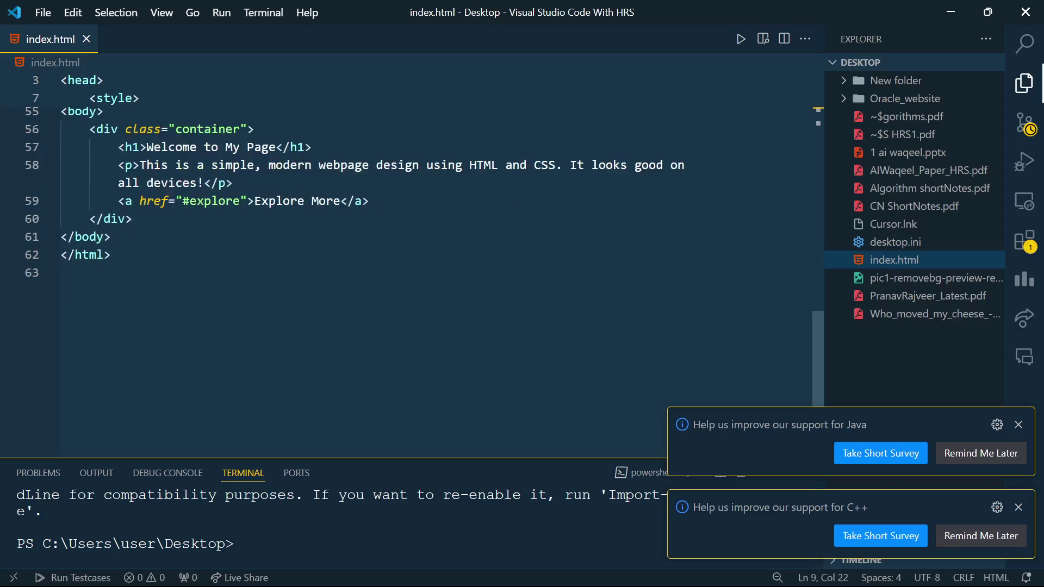
# Step: Examine the body markup of index.html, from the opening body tag to the closing one
pyautogui.scroll(2, 381, 245)
pyautogui.hotkey('shift', 'Up')
pyautogui.hotkey('shift', 'Up')
pyautogui.hotkey('shift', 'Up')
pyautogui.hotkey('shift', 'Up')
pyautogui.hotkey('shift', 'Up')
pyautogui.hotkey('shift', 'Up')
pyautogui.hotkey('shift', 'Up')
pyautogui.hotkey('shift', 'Up')
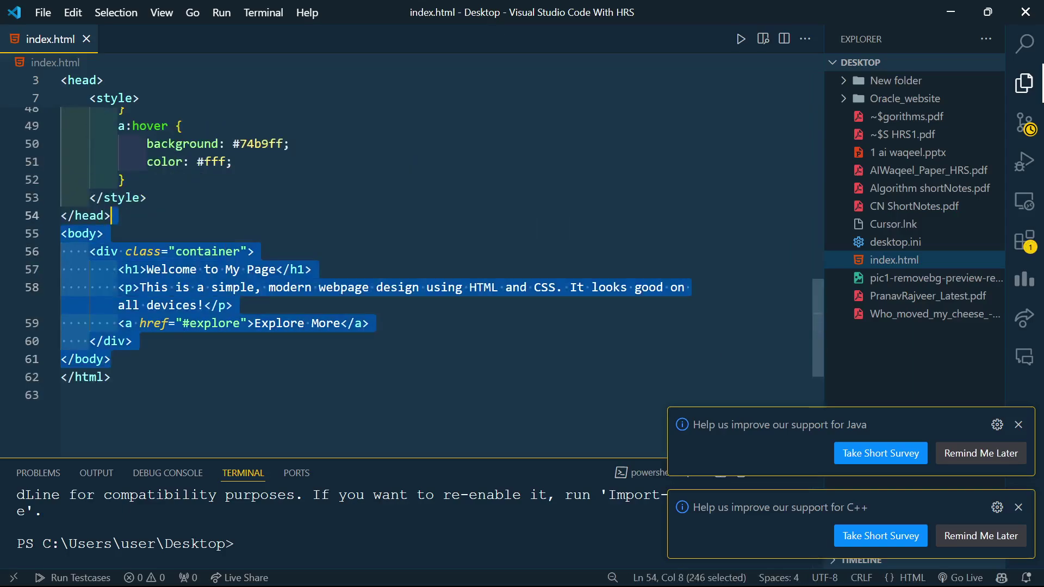
pyautogui.hotkey('ctrl', 'End')
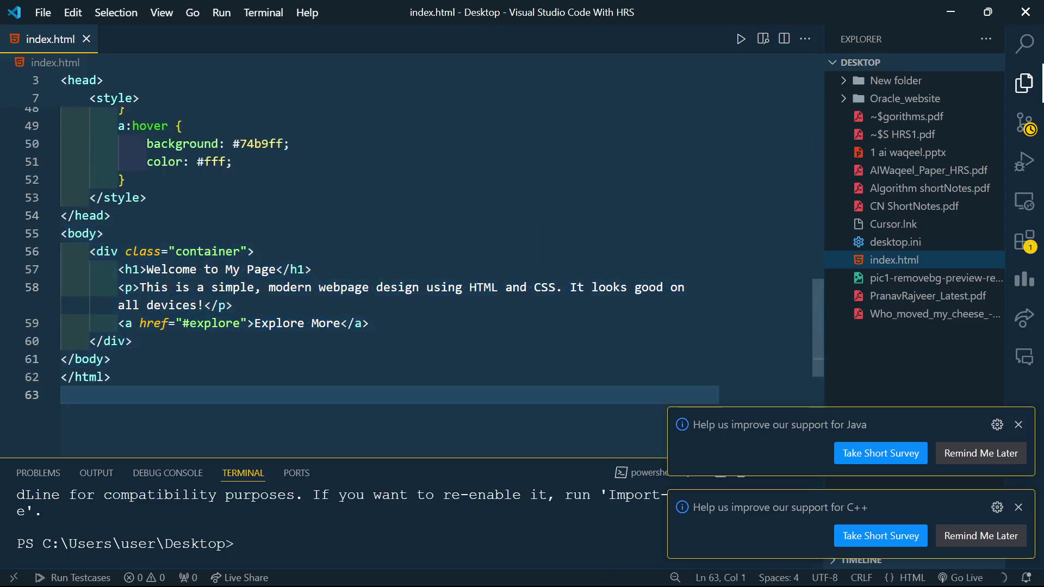
# Step: Dismiss the Java and C++ survey notifications and launch index.html with Live Server
pyautogui.click(1017, 424)
pyautogui.click(1019, 507)
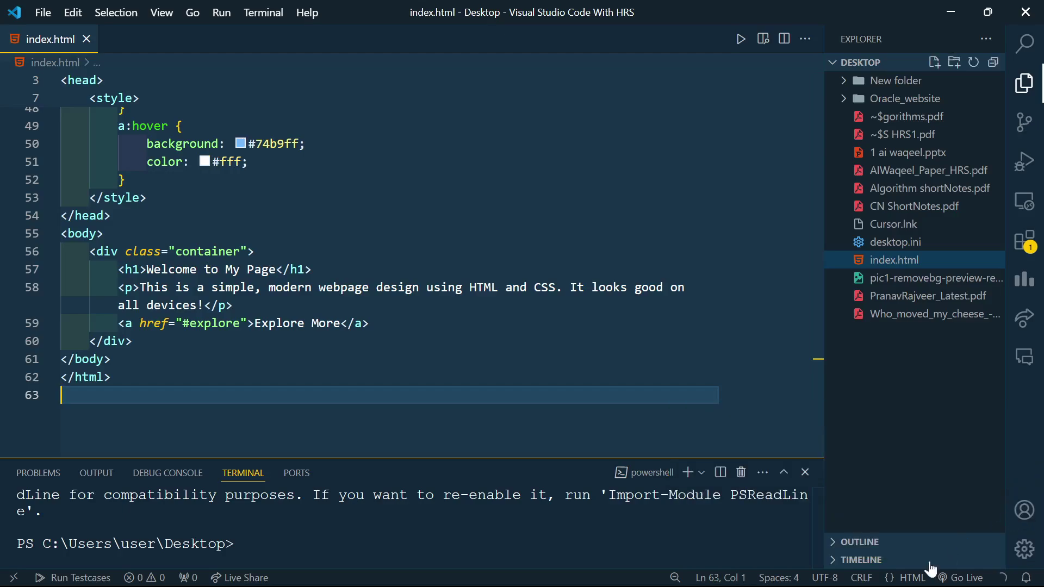
pyautogui.click(964, 579)
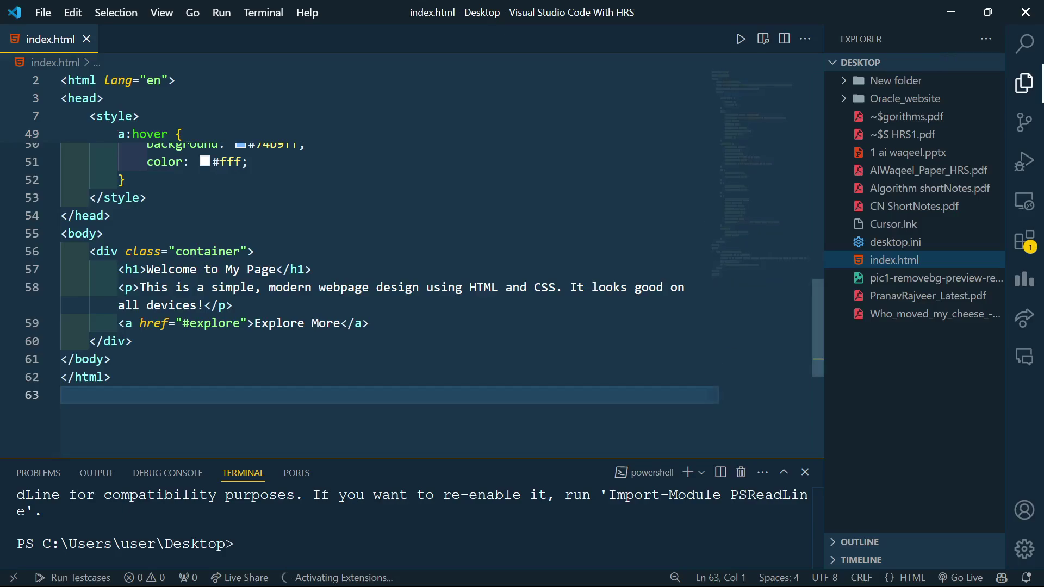
pyautogui.click(112, 359)
pyautogui.rightClick(515, 341)
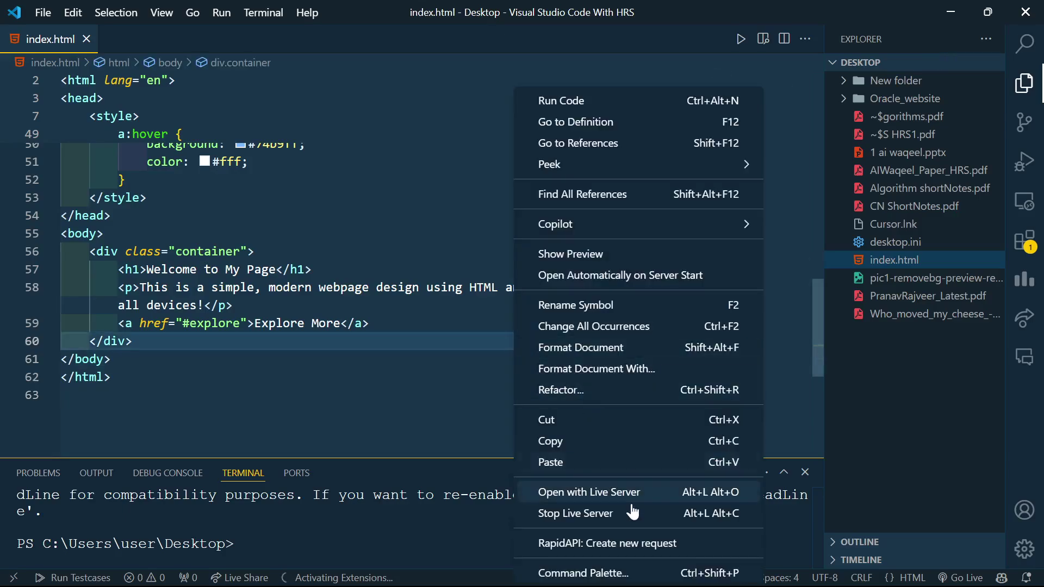
pyautogui.click(588, 492)
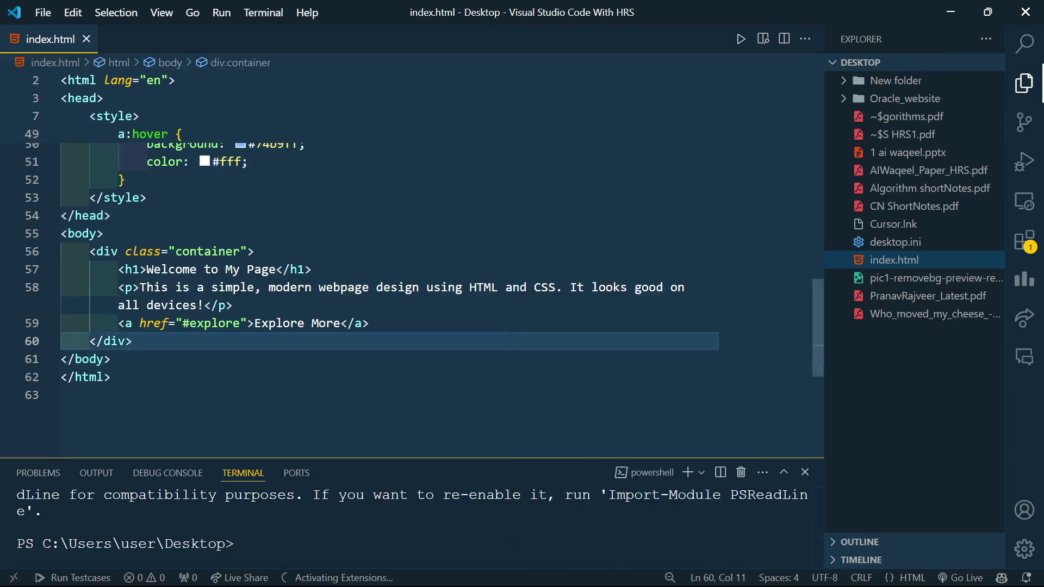
pyautogui.rightClick(502, 359)
pyautogui.click(618, 492)
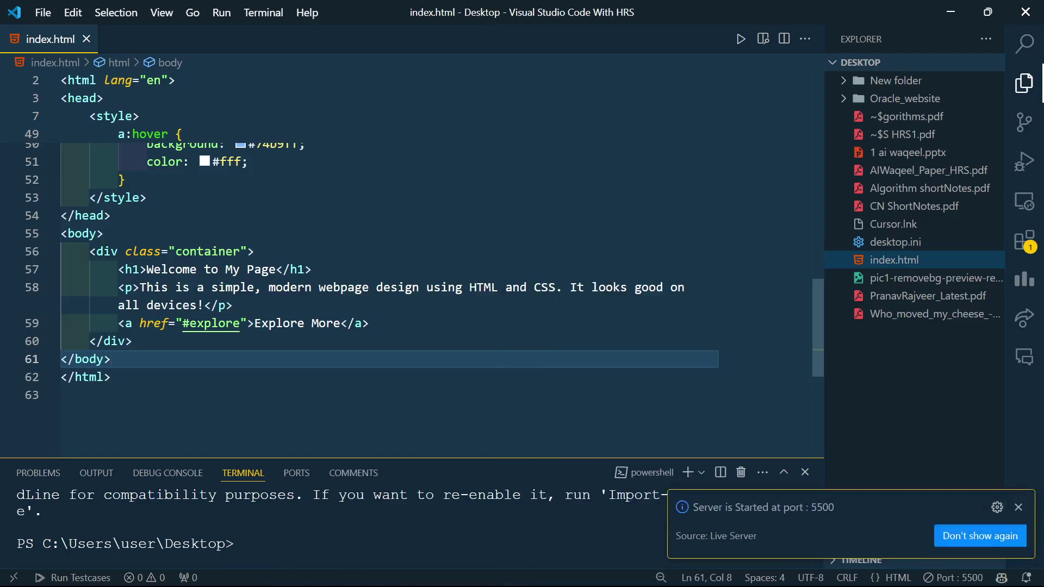
# Step: Review the CSS rules in index.html and open the page in the browser with Live Server
pyautogui.scroll(2, 381, 272)
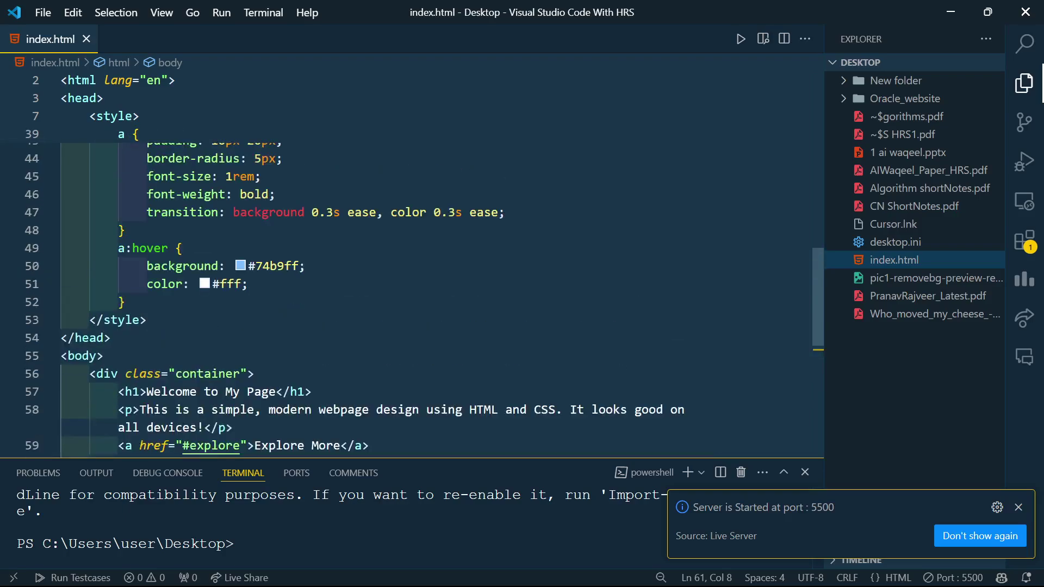
pyautogui.scroll(6, 381, 272)
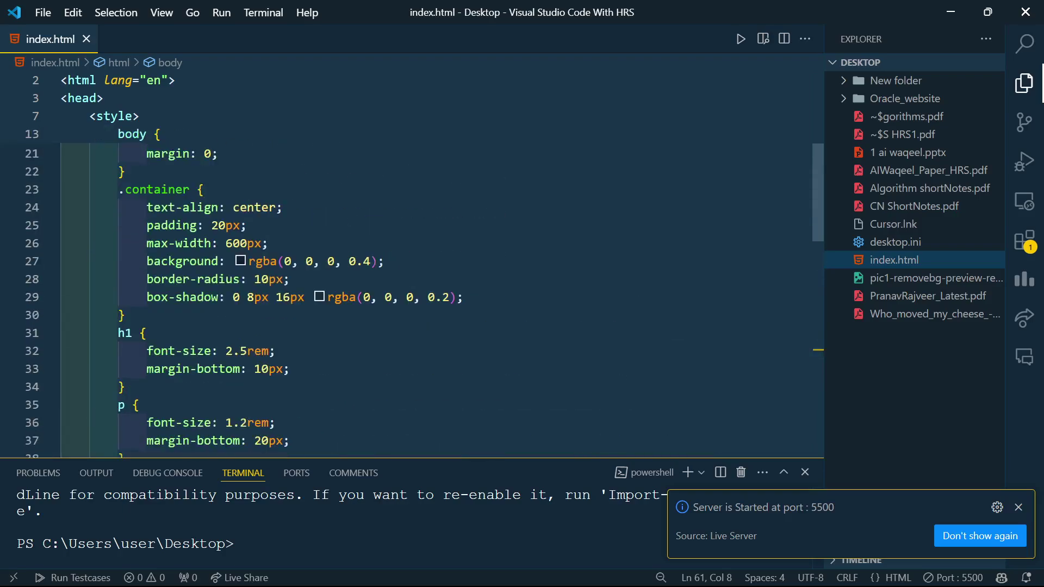
pyautogui.scroll(-3, 381, 271)
pyautogui.click(304, 290)
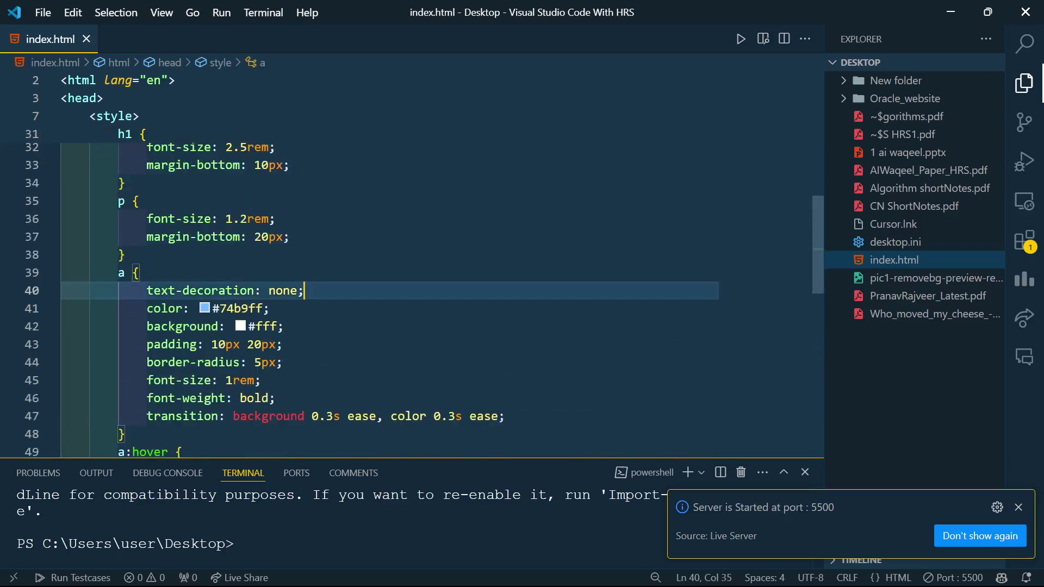
pyautogui.rightClick(523, 308)
pyautogui.click(630, 496)
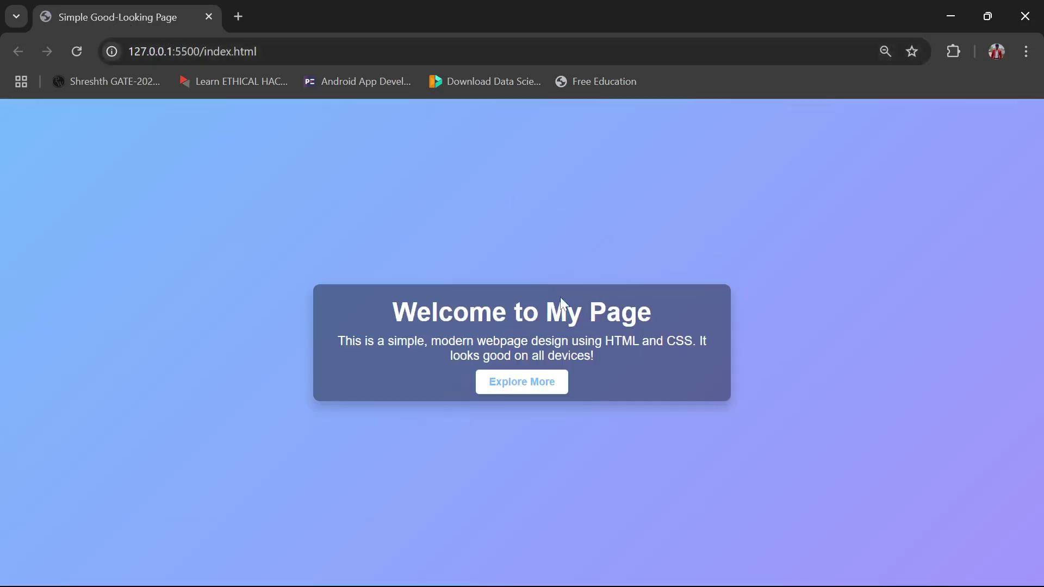
# Step: Check the previewed page's heading and paragraph text and try its Explore More link
pyautogui.moveTo(469, 312); pyautogui.dragTo(634, 429)
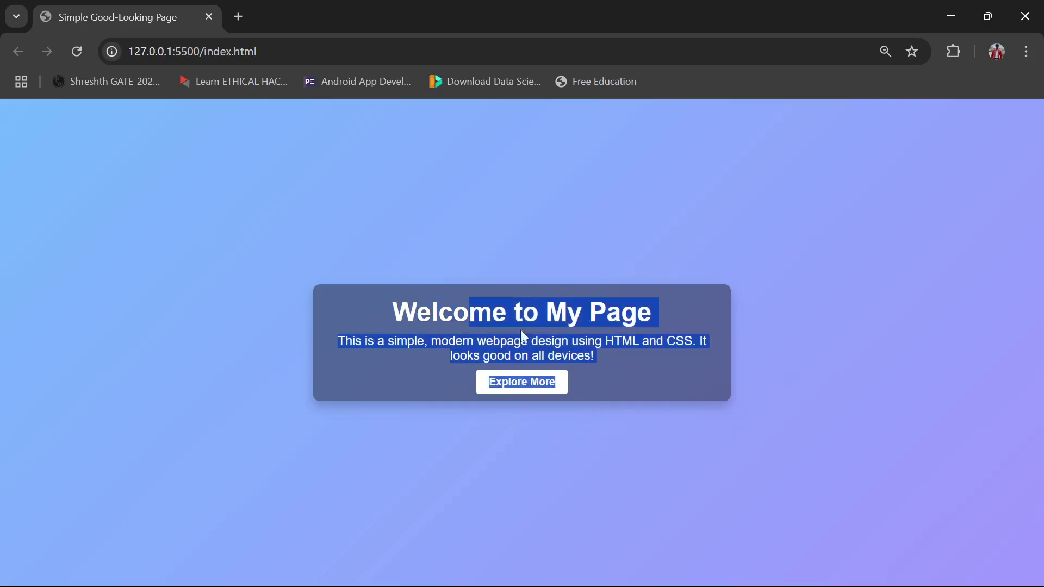
pyautogui.click(446, 279)
pyautogui.click(543, 389)
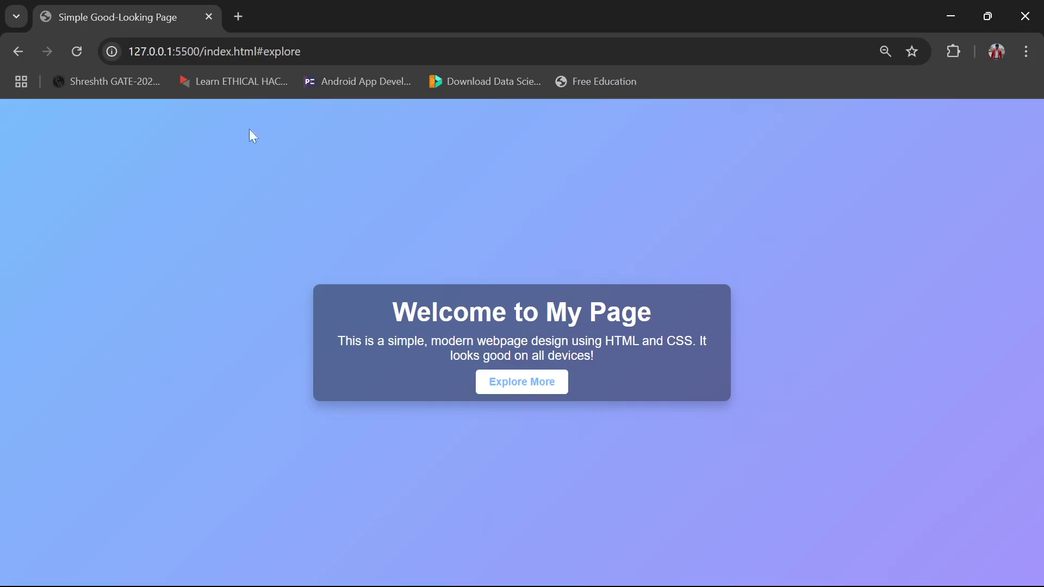
# Step: Switch back to Visual Studio Code and close it, and move the index file to the middle of the desktop
pyautogui.hotkey('alt', 'Tab')
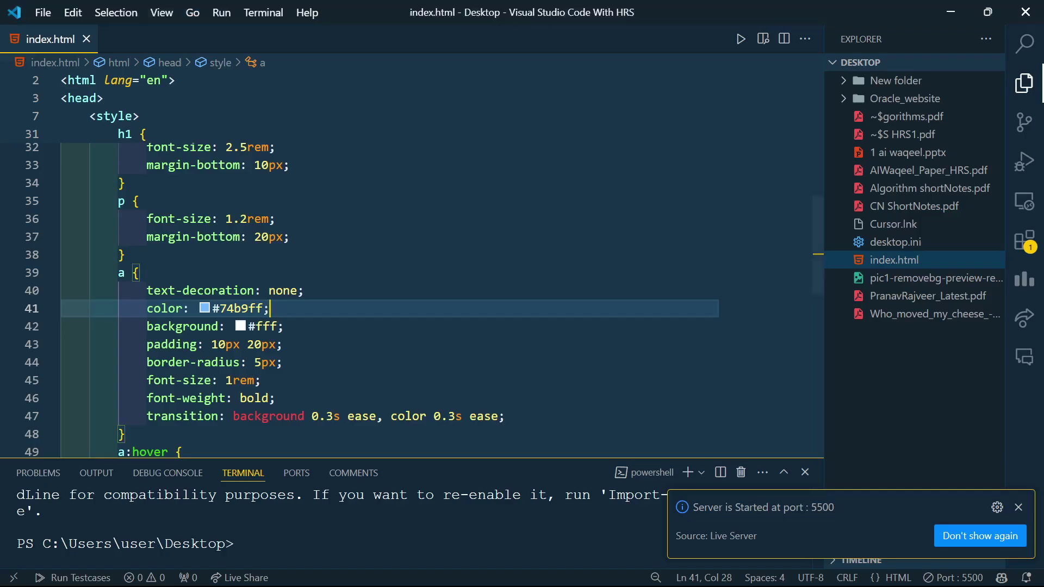
pyautogui.scroll(6, 408, 261)
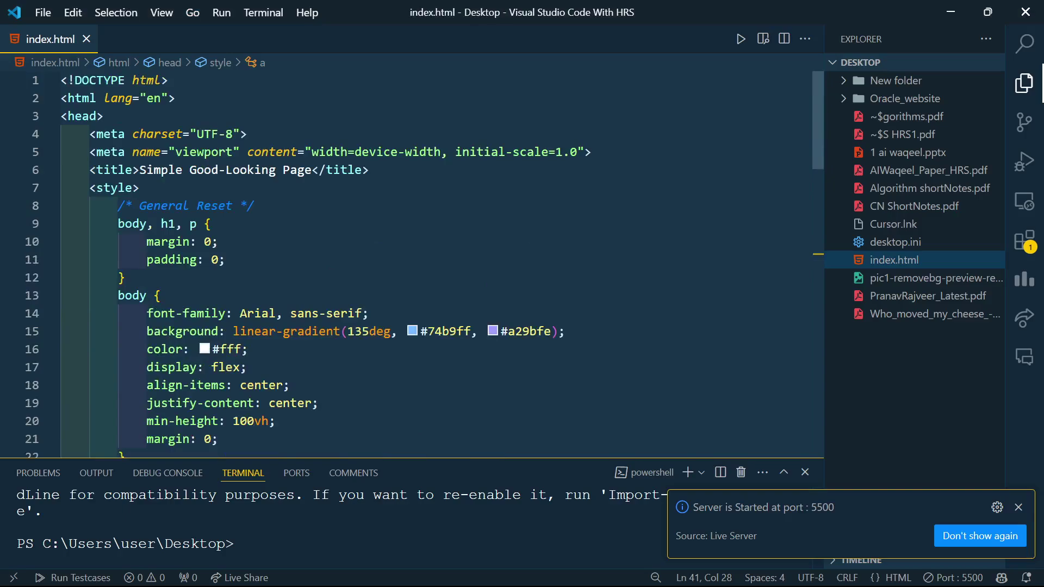
pyautogui.click(1026, 12)
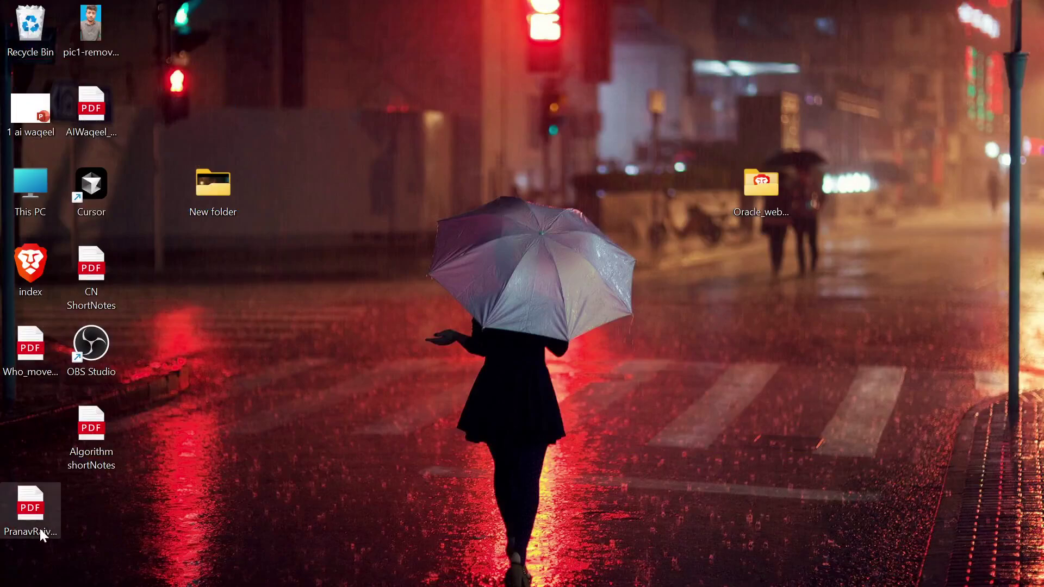
pyautogui.moveTo(31, 264); pyautogui.dragTo(595, 351)
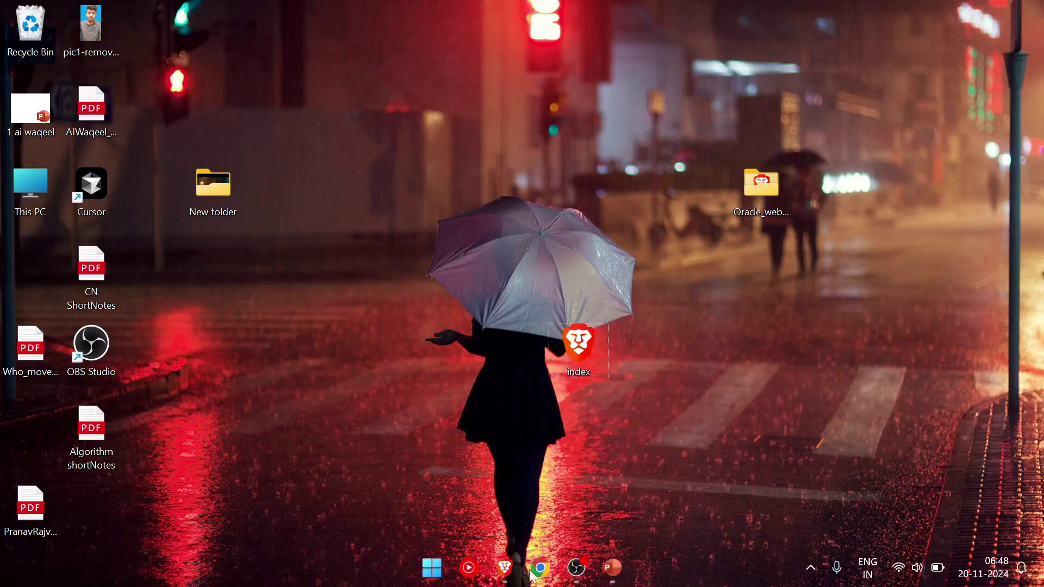
# Step: Switch to the AWS console in Brave, search for s3 and open the S3 service
pyautogui.click(505, 567)
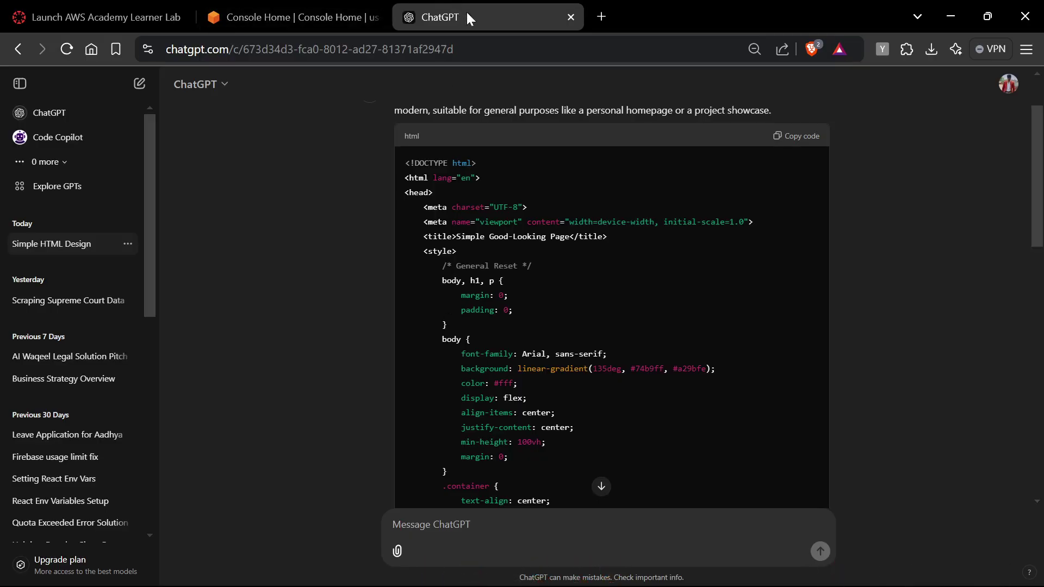
pyautogui.click(344, 12)
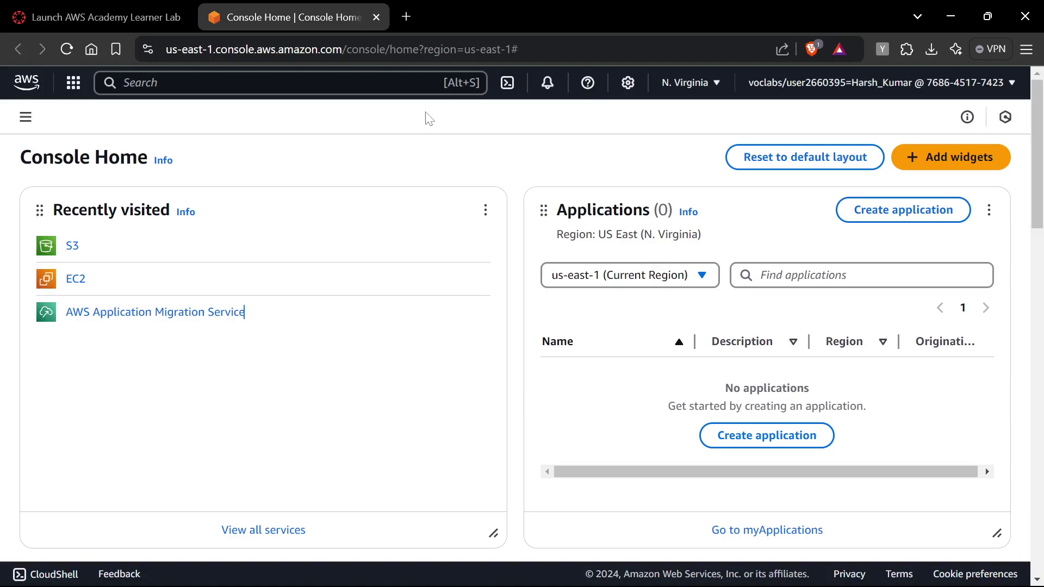
pyautogui.hotkey('alt', 's')
pyautogui.write('s3')
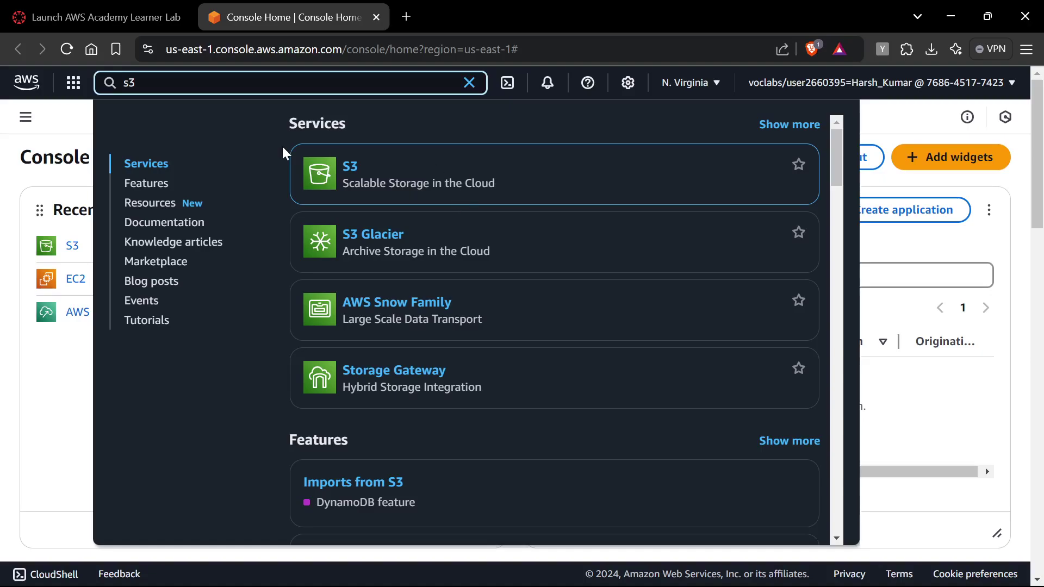
pyautogui.click(348, 167)
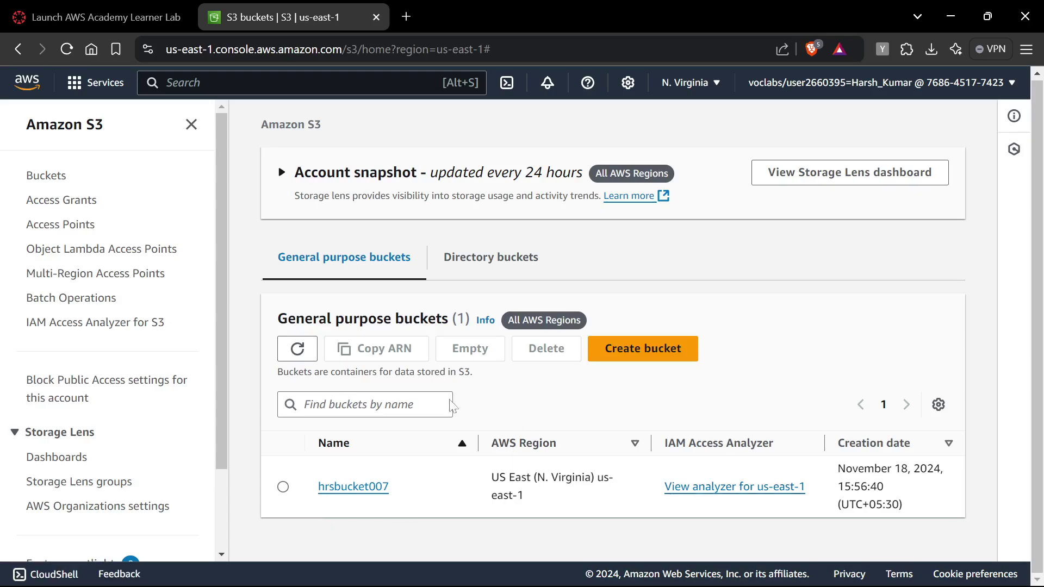
# Step: Start creating a general purpose S3 bucket and name it hrsbucket0101
pyautogui.click(661, 350)
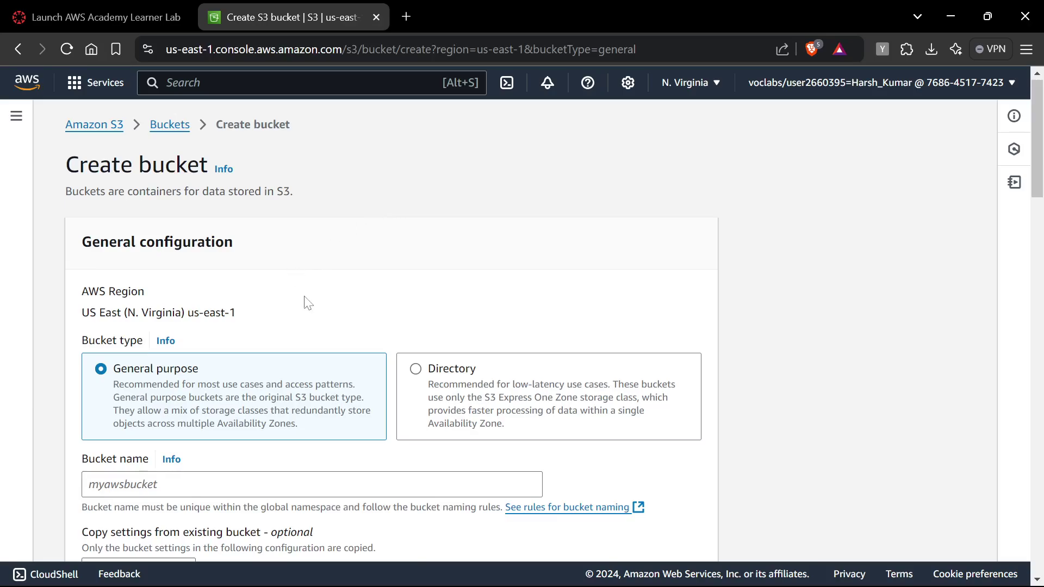
pyautogui.scroll(-2, 337, 302)
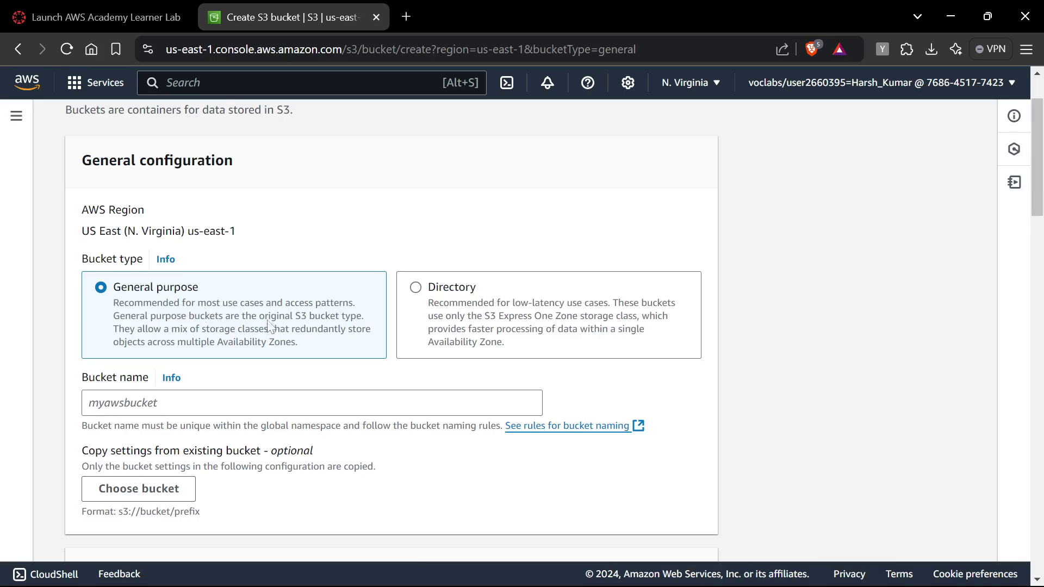
pyautogui.scroll(-2, 305, 333)
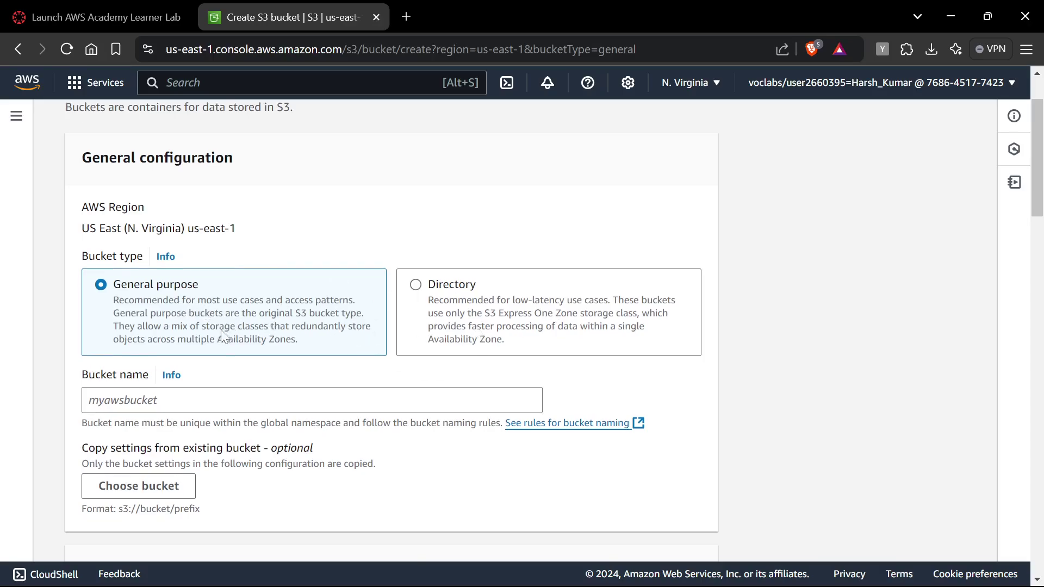
pyautogui.click(306, 322)
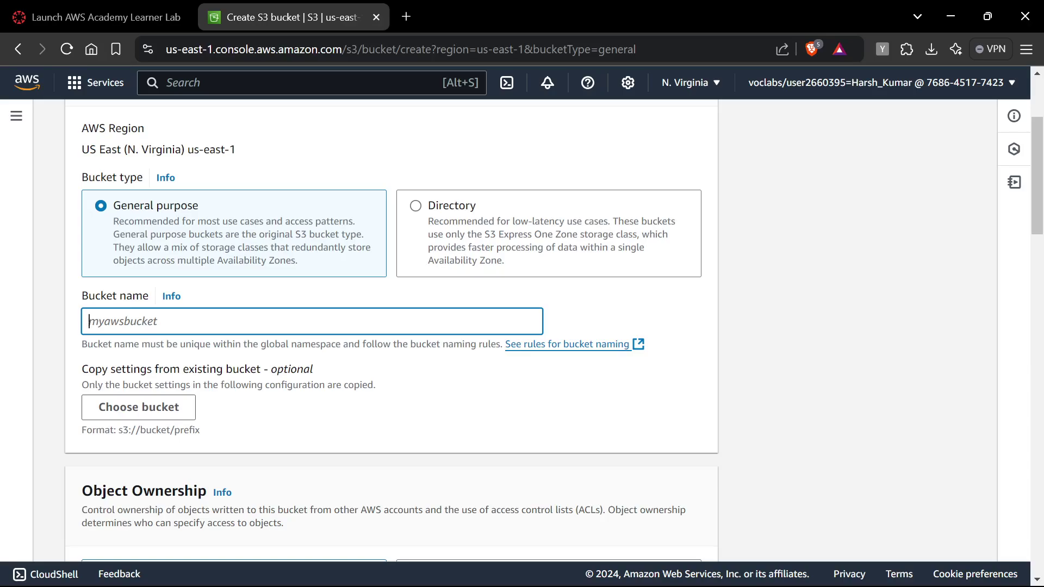
pyautogui.moveTo(126, 345); pyautogui.dragTo(333, 364)
pyautogui.click(89, 321)
pyautogui.write('hrs')
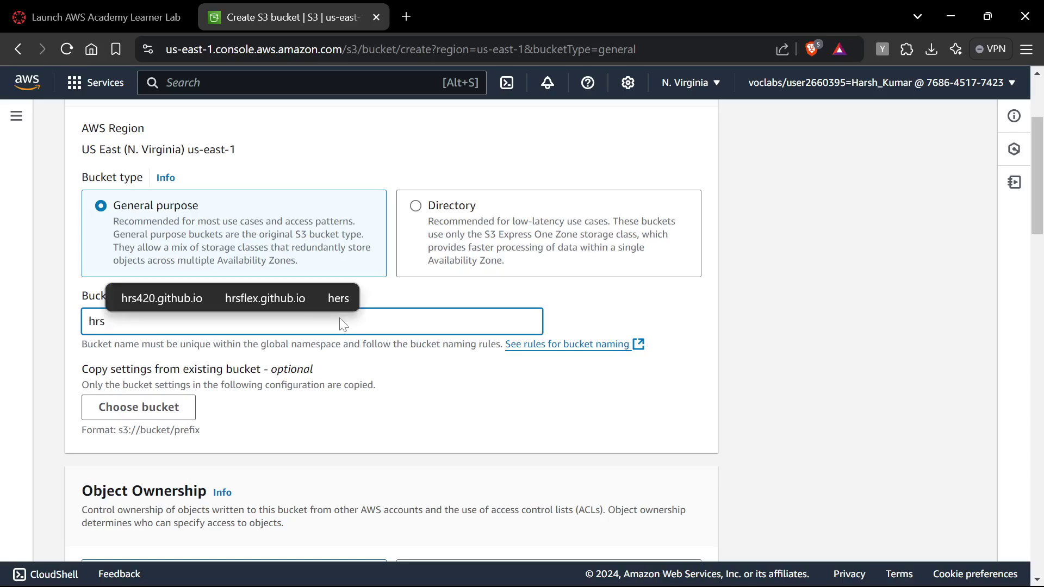
pyautogui.write('bucket')
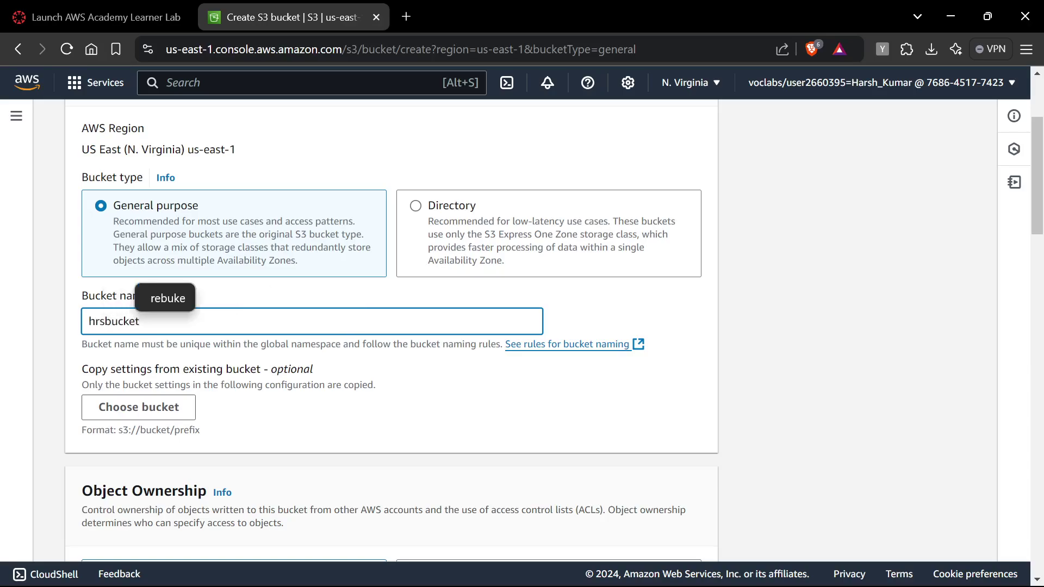
pyautogui.write('0909')
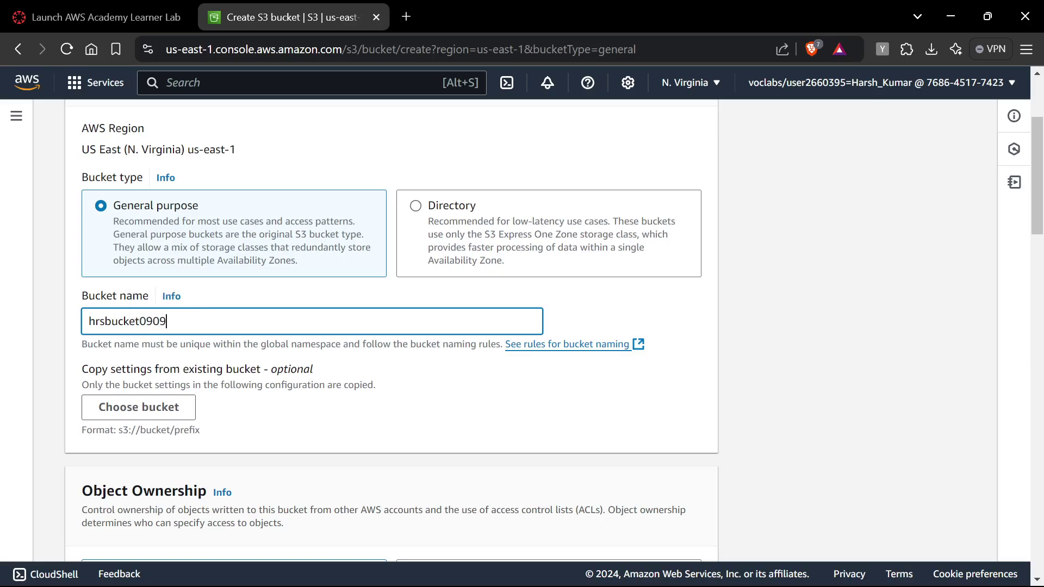
pyautogui.press('BackSpace')
pyautogui.press('BackSpace')
pyautogui.write('01')
# Step: Set the new bucket's Object Ownership to ACLs enabled
pyautogui.scroll(-3, 429, 391)
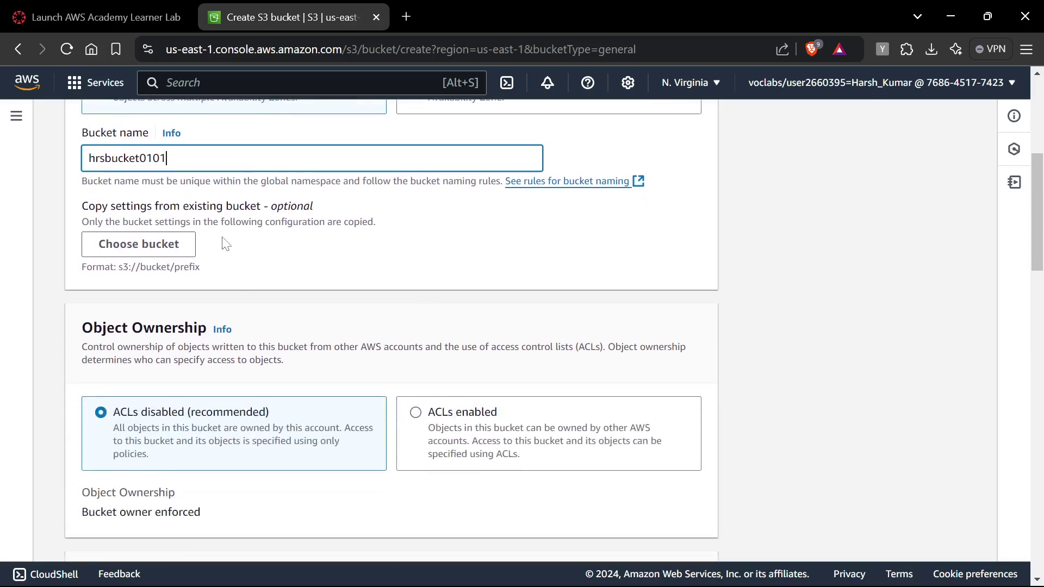
pyautogui.scroll(-3, 226, 244)
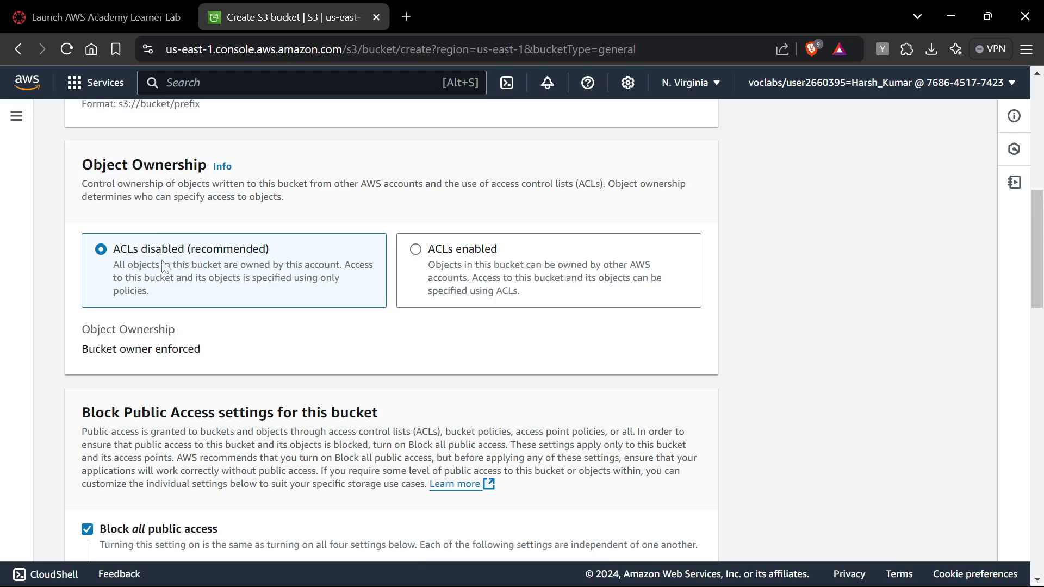
pyautogui.click(475, 250)
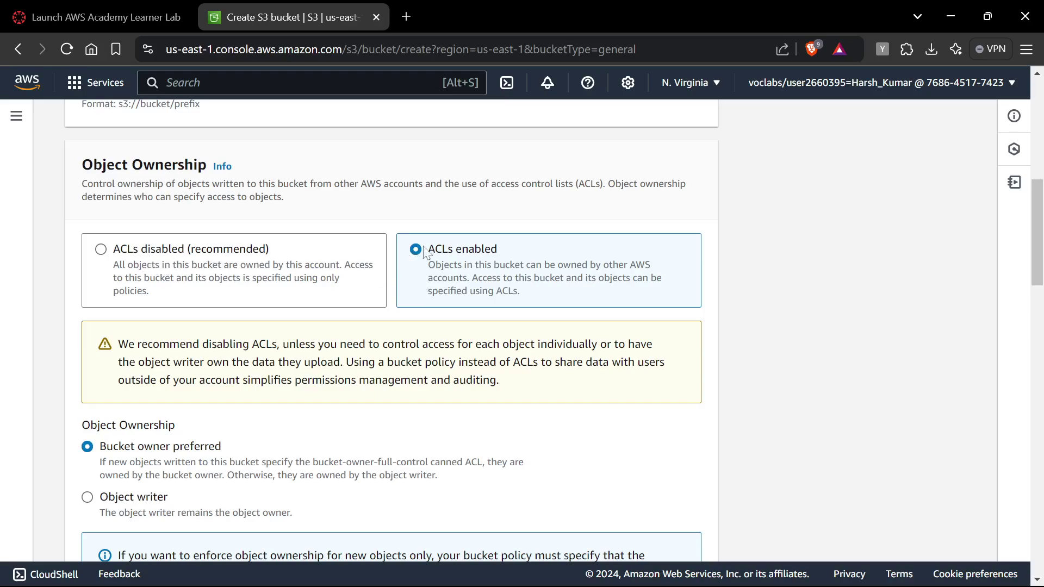
# Step: Read the Object Ownership description about access control lists and who can specify access to objects
pyautogui.scroll(3, 348, 246)
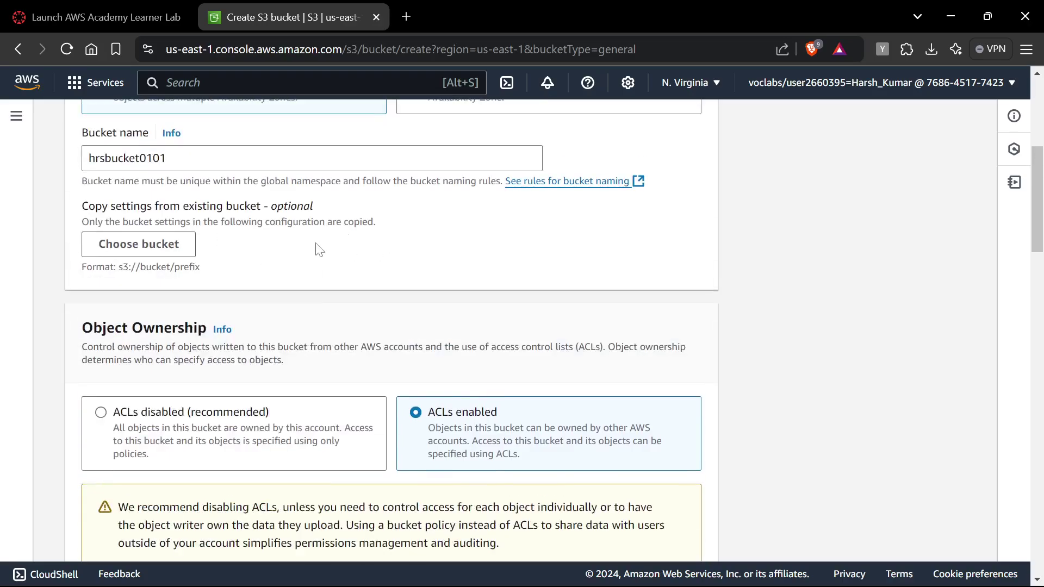
pyautogui.moveTo(128, 329); pyautogui.dragTo(205, 341)
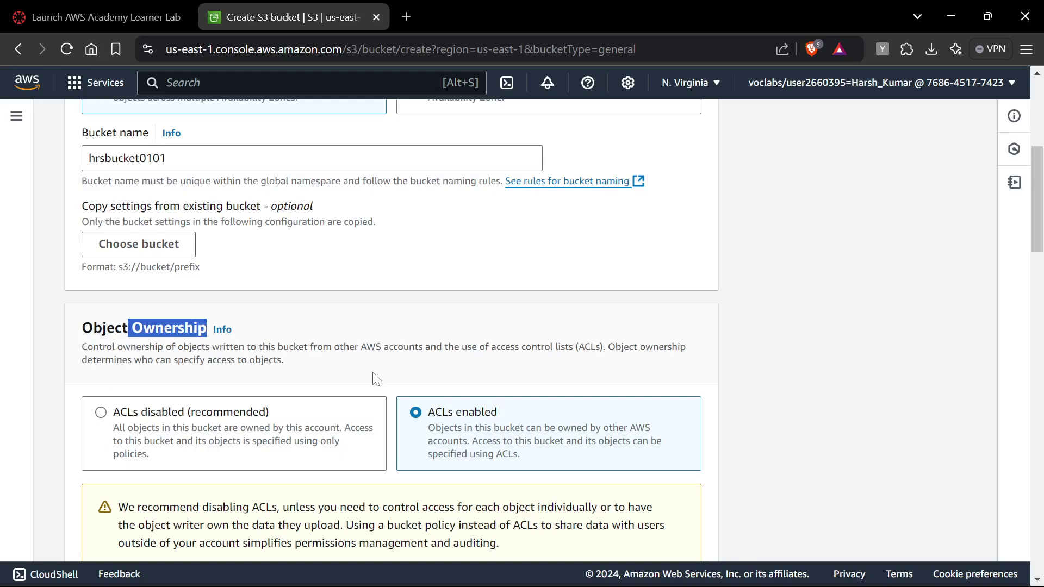
pyautogui.click(232, 329)
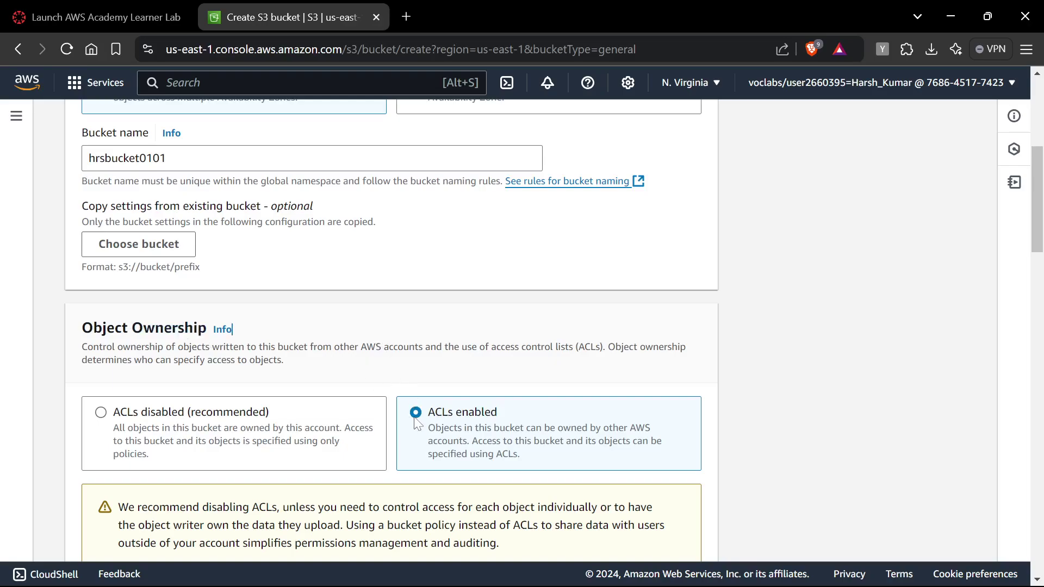
pyautogui.moveTo(491, 347); pyautogui.dragTo(571, 366)
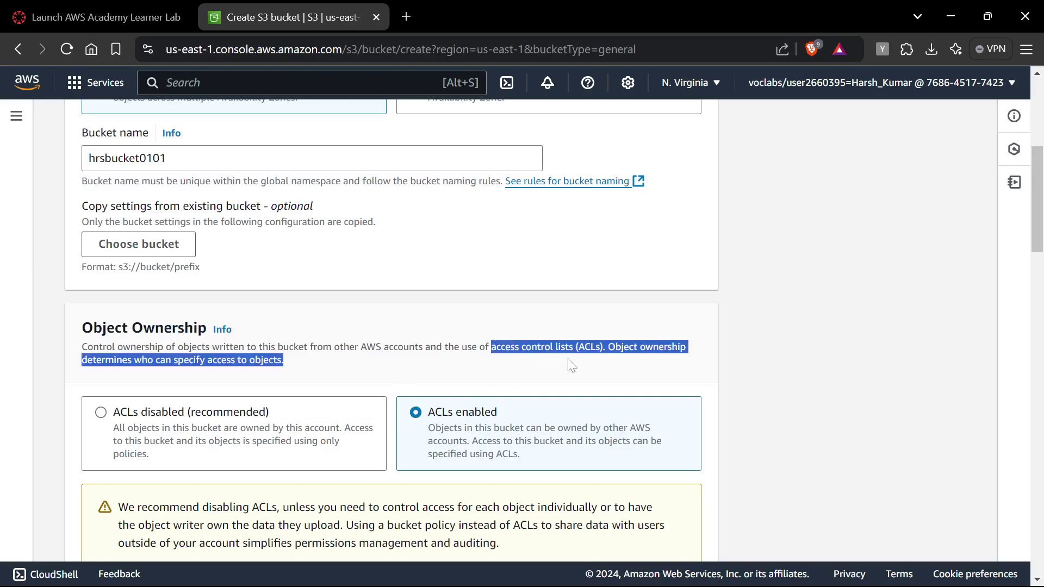
# Step: Turn off Block all public access for the new bucket and acknowledge that its objects might become public
pyautogui.click(580, 375)
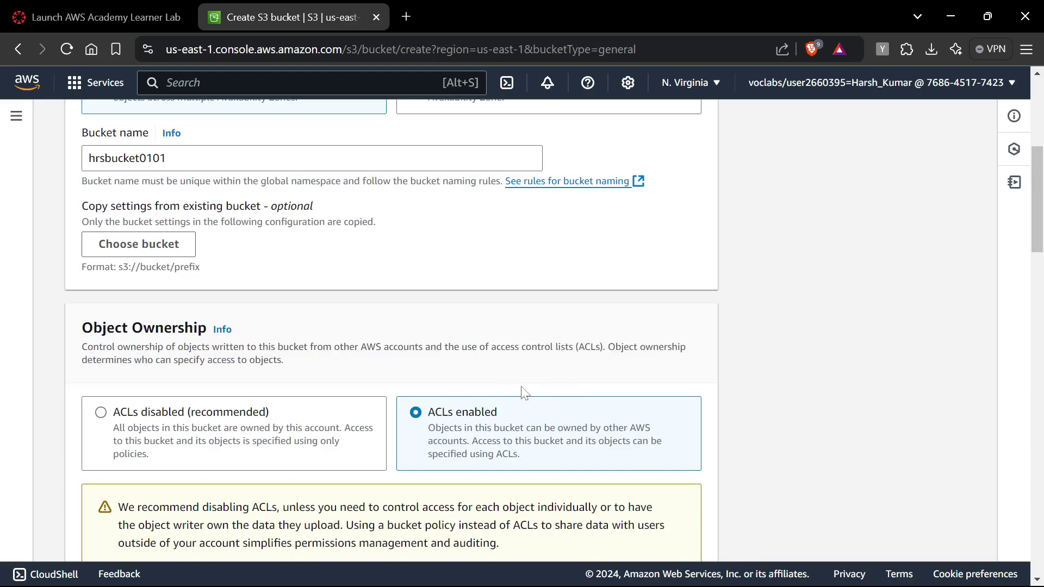
pyautogui.scroll(-3, 532, 388)
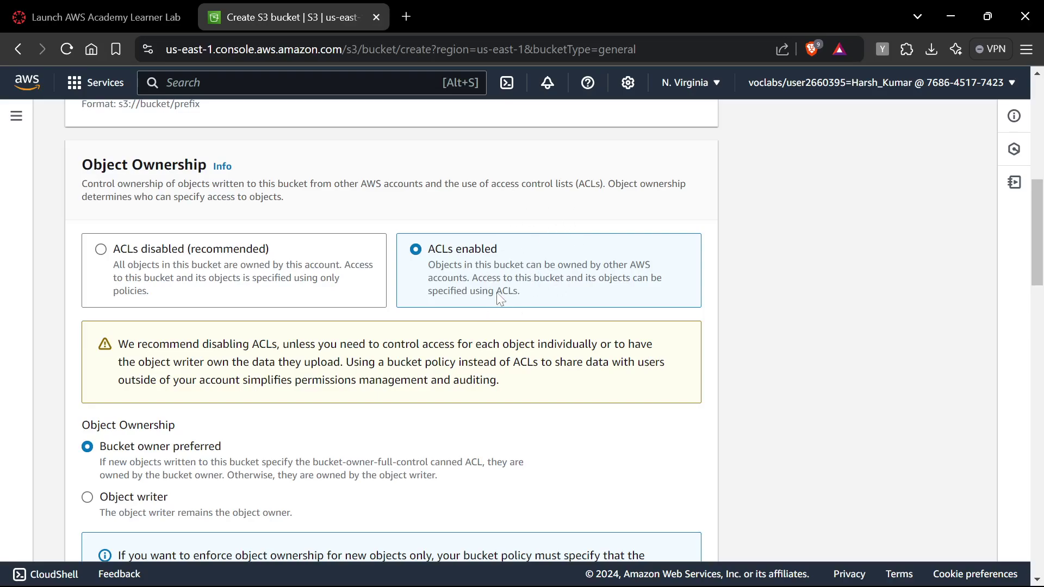
pyautogui.scroll(-3, 496, 296)
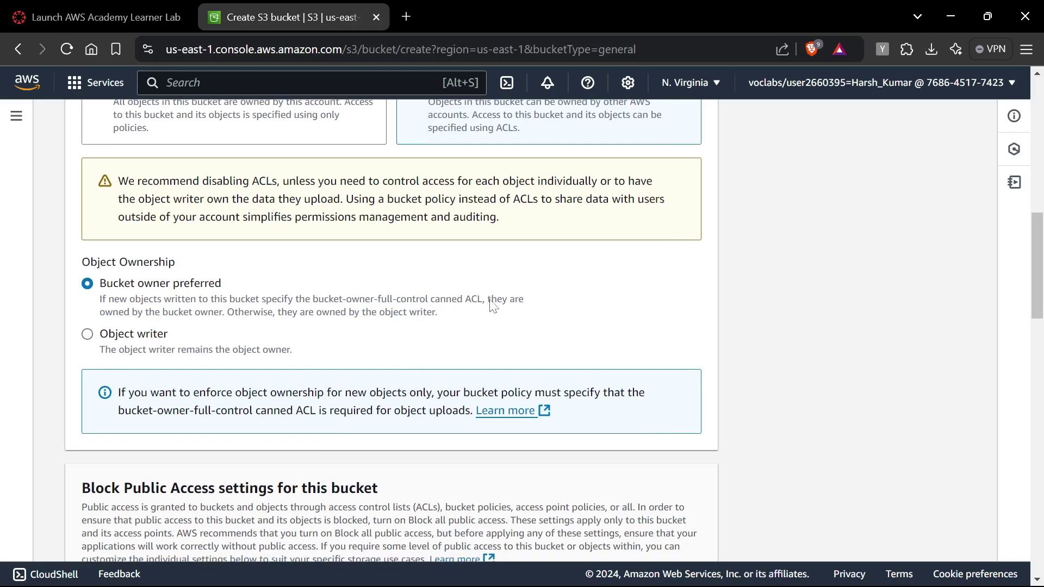
pyautogui.scroll(2, 493, 306)
pyautogui.scroll(-6, 511, 311)
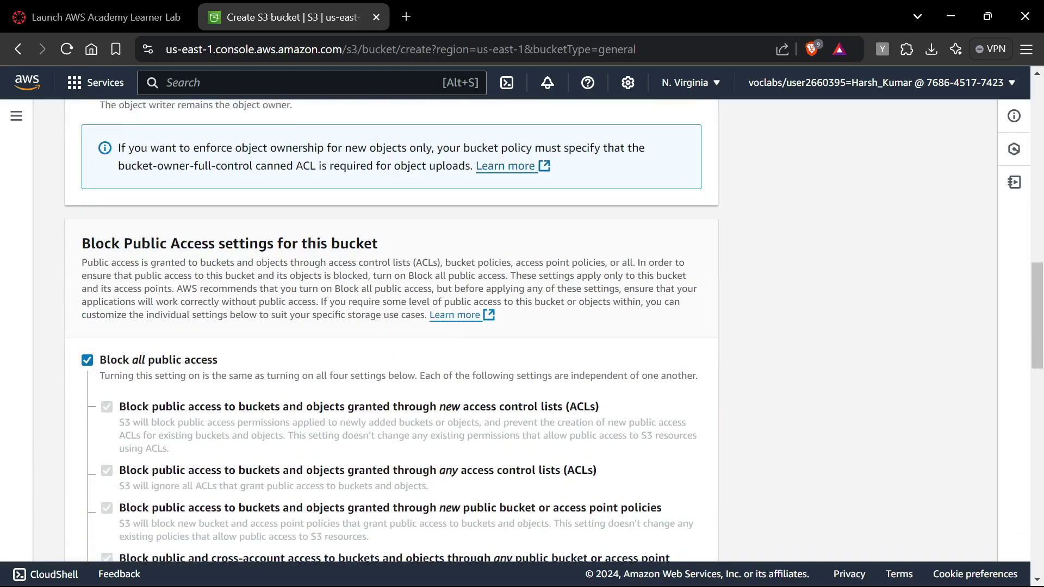
pyautogui.click(87, 360)
pyautogui.scroll(-8, 322, 330)
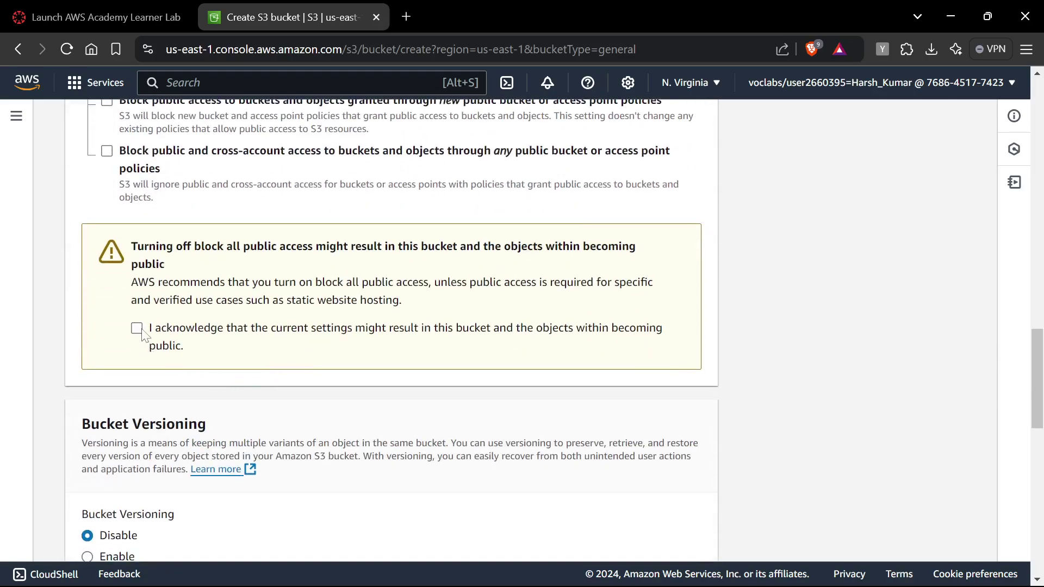
pyautogui.click(140, 331)
# Step: Enable Bucket Versioning, keep the default encryption settings and create the bucket
pyautogui.scroll(-3, 261, 296)
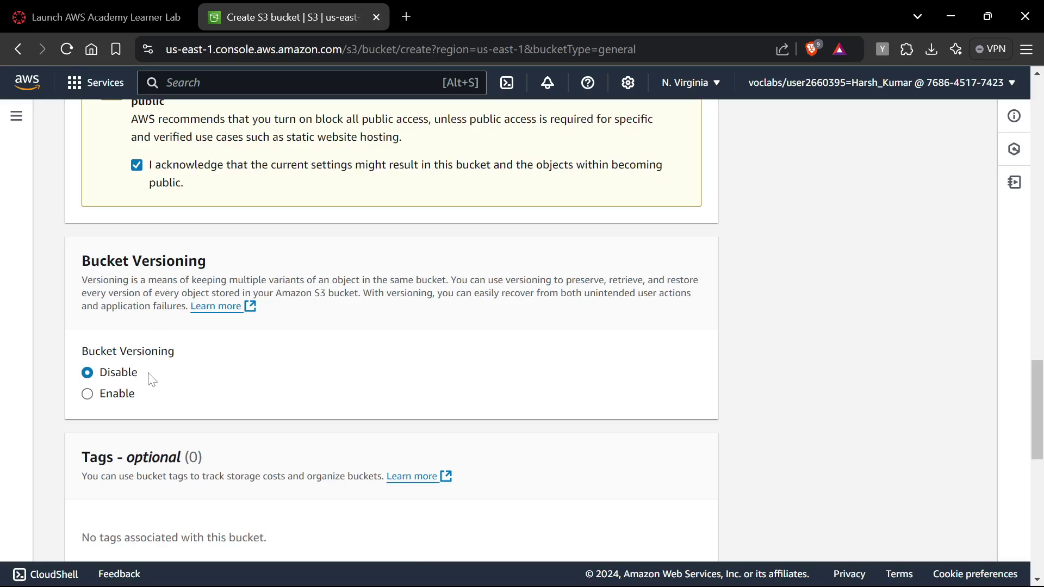
pyautogui.click(116, 396)
pyautogui.scroll(-7, 226, 335)
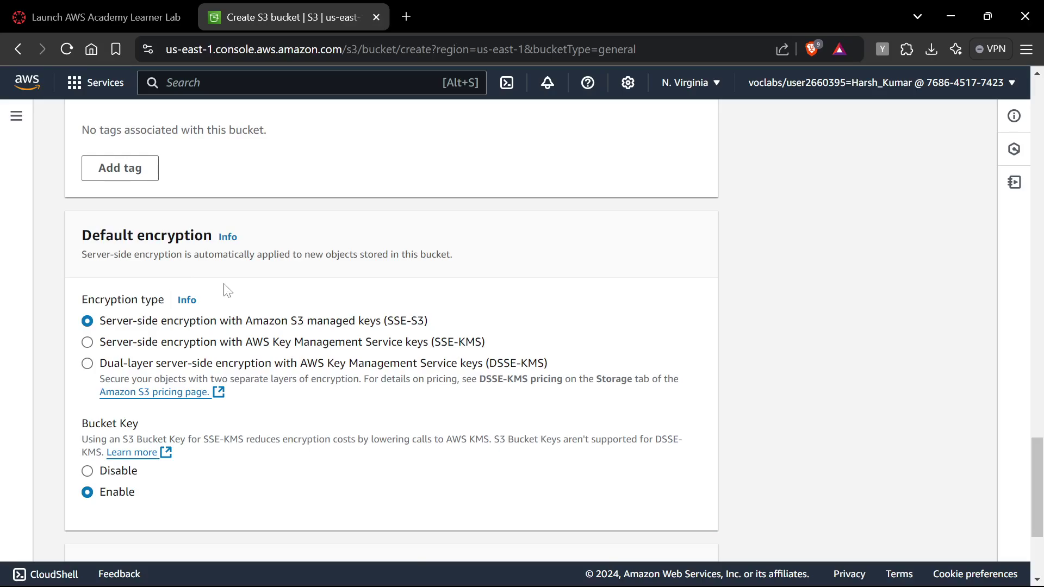
pyautogui.scroll(-4, 227, 291)
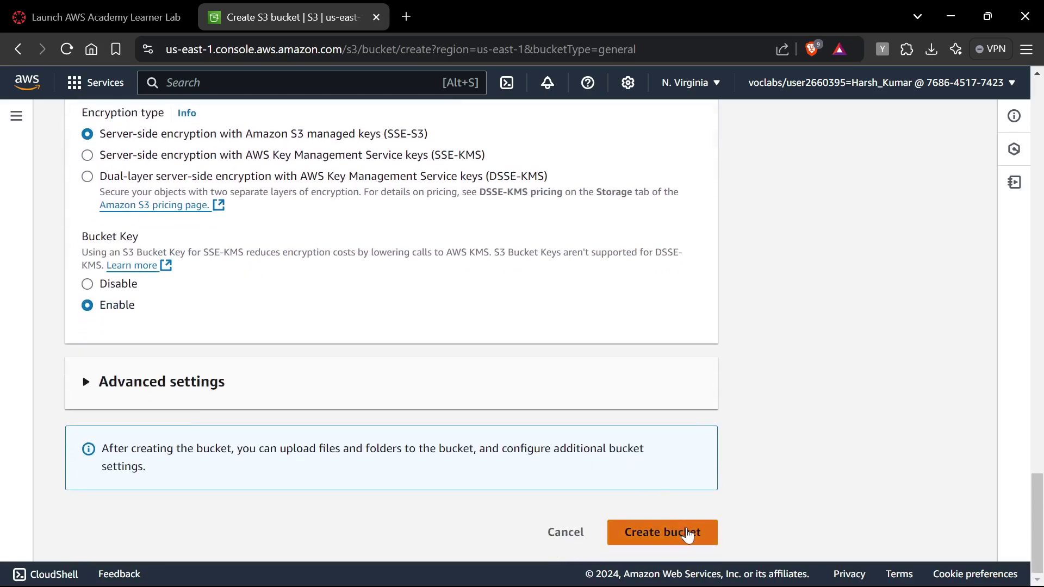
pyautogui.click(687, 535)
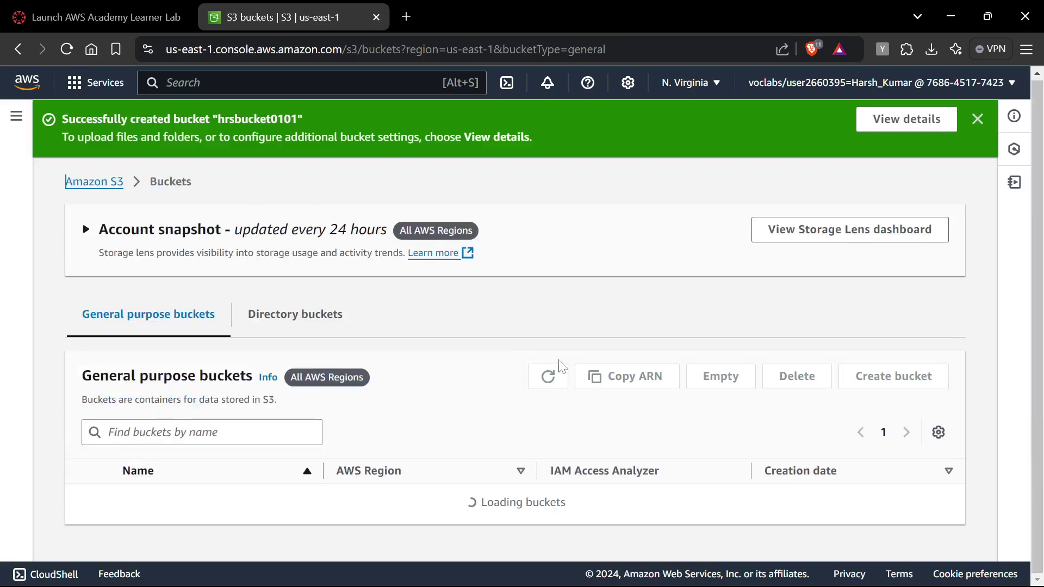
# Step: Open the hrsbucket0101 bucket from the list of general purpose buckets
pyautogui.scroll(-1, 517, 327)
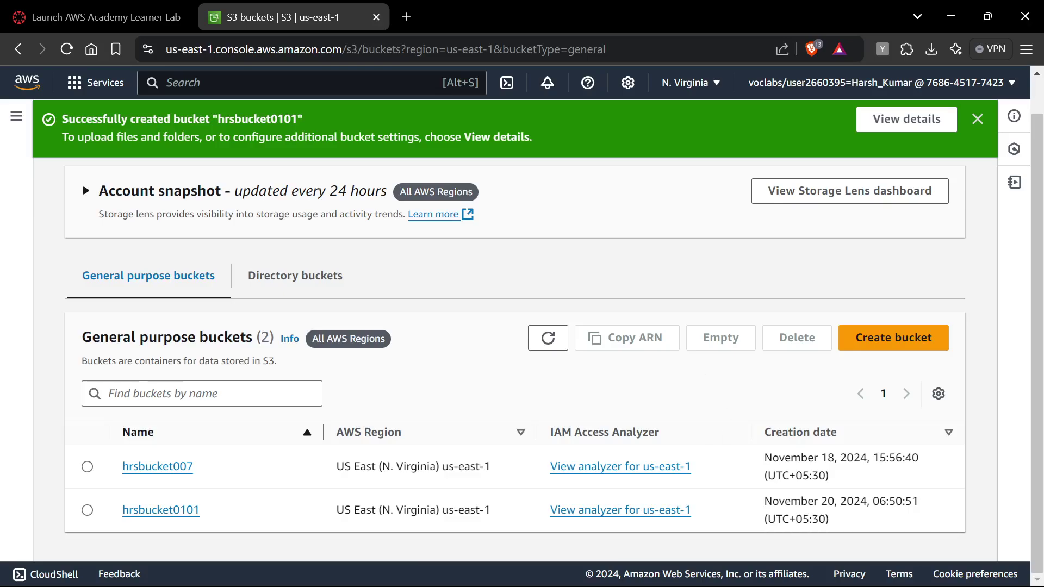
pyautogui.scroll(1, 455, 360)
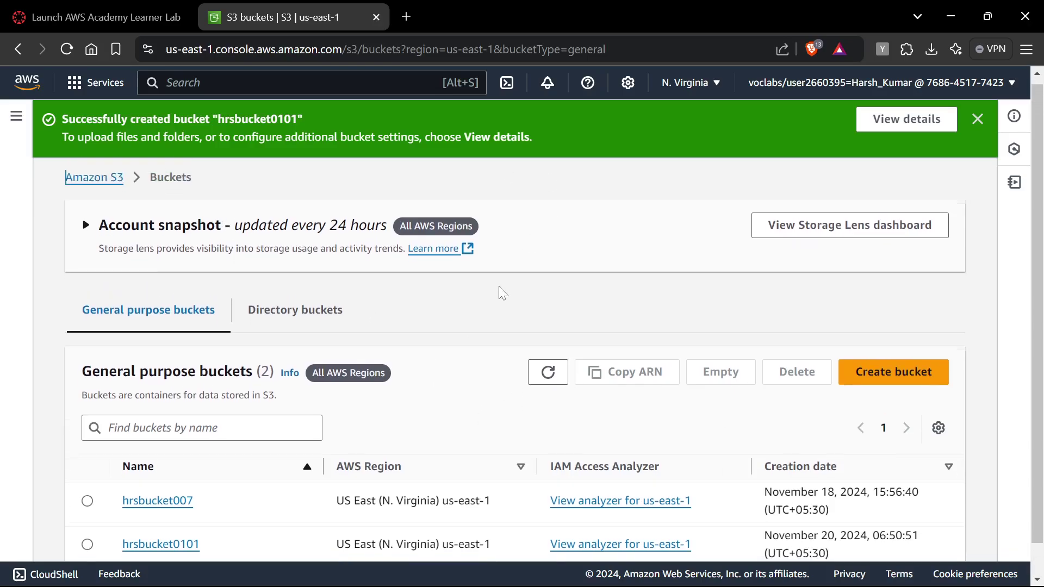
pyautogui.scroll(-1, 499, 291)
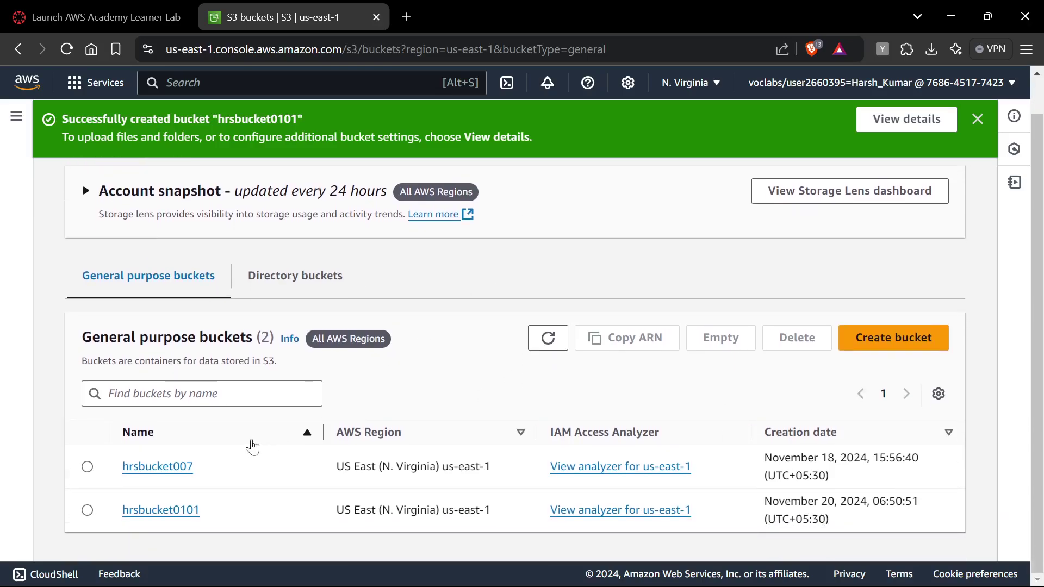
pyautogui.click(163, 519)
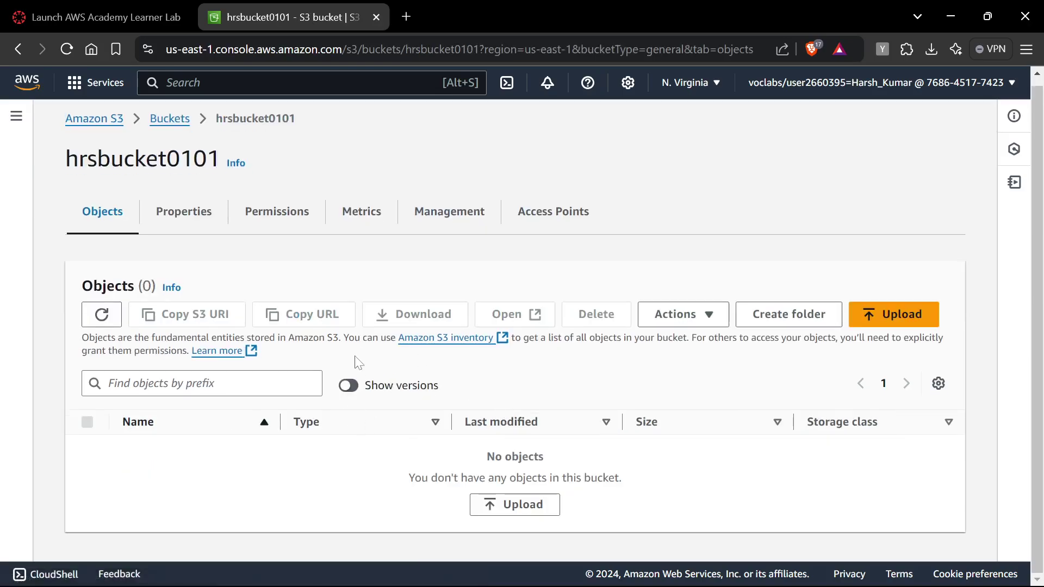
# Step: Start an upload to the bucket and add the index file from the Desktop folder
pyautogui.click(903, 313)
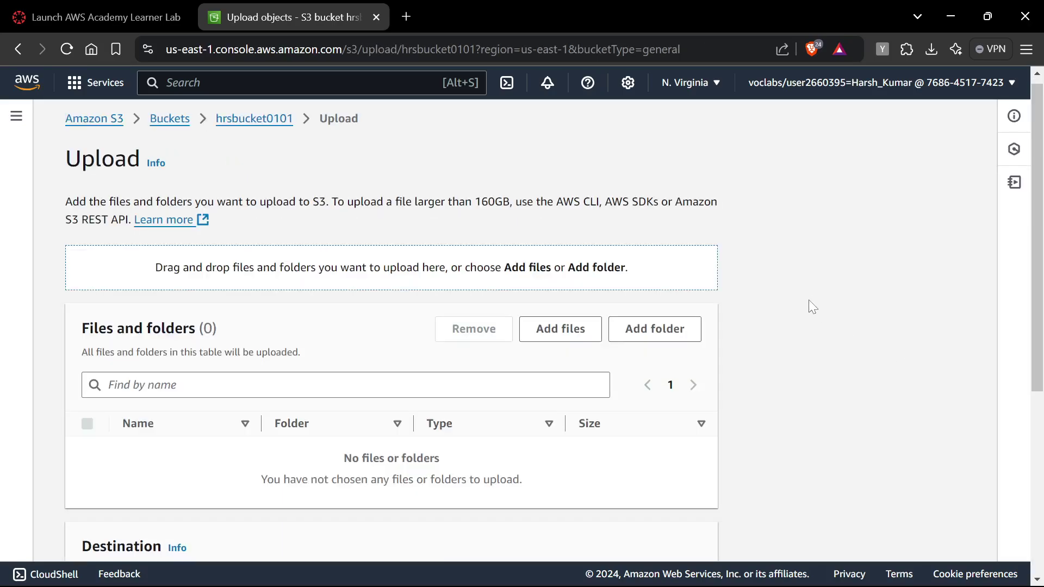
pyautogui.click(577, 334)
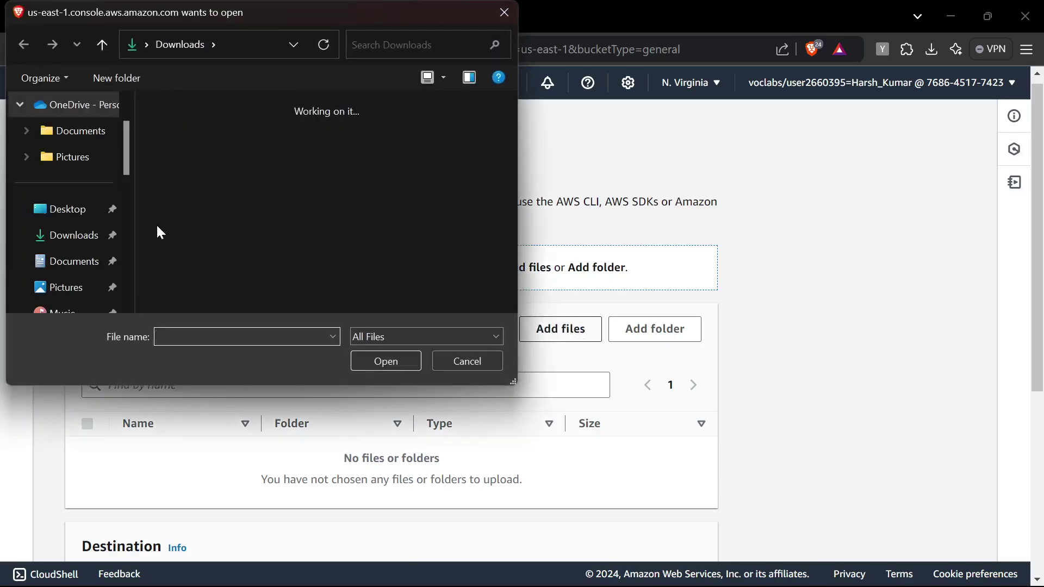
pyautogui.click(63, 209)
pyautogui.scroll(-2, 413, 229)
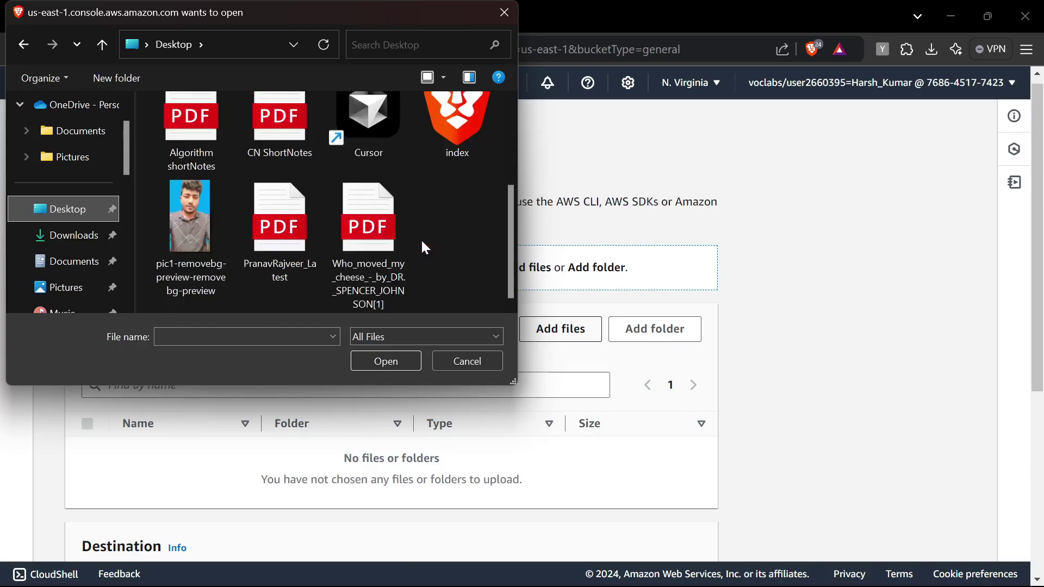
pyautogui.doubleClick(446, 129)
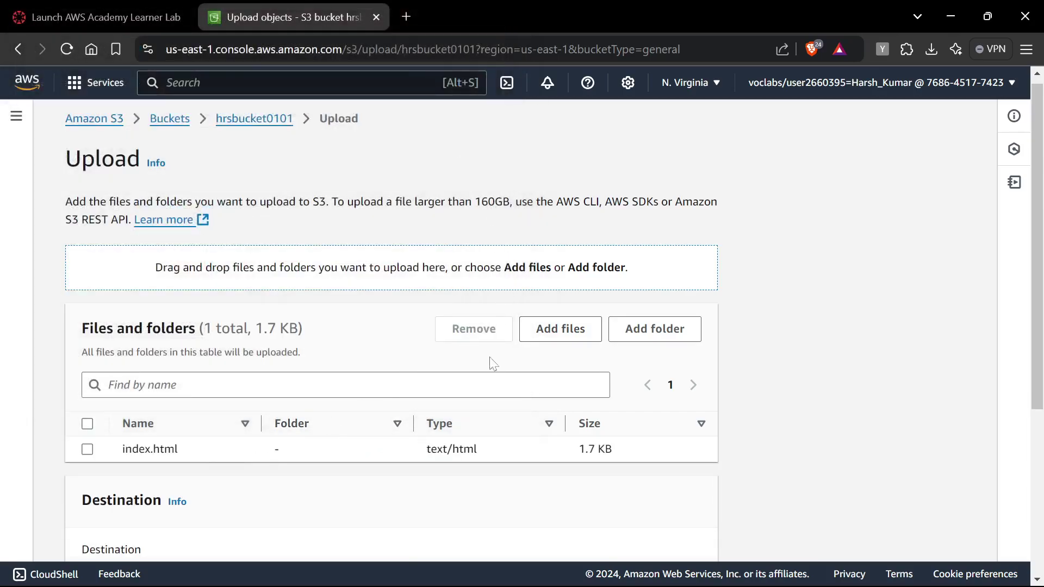
# Step: Review the upload's file list and destination, and upload index.html to hrsbucket0101
pyautogui.scroll(-4, 493, 363)
pyautogui.scroll(4, 459, 357)
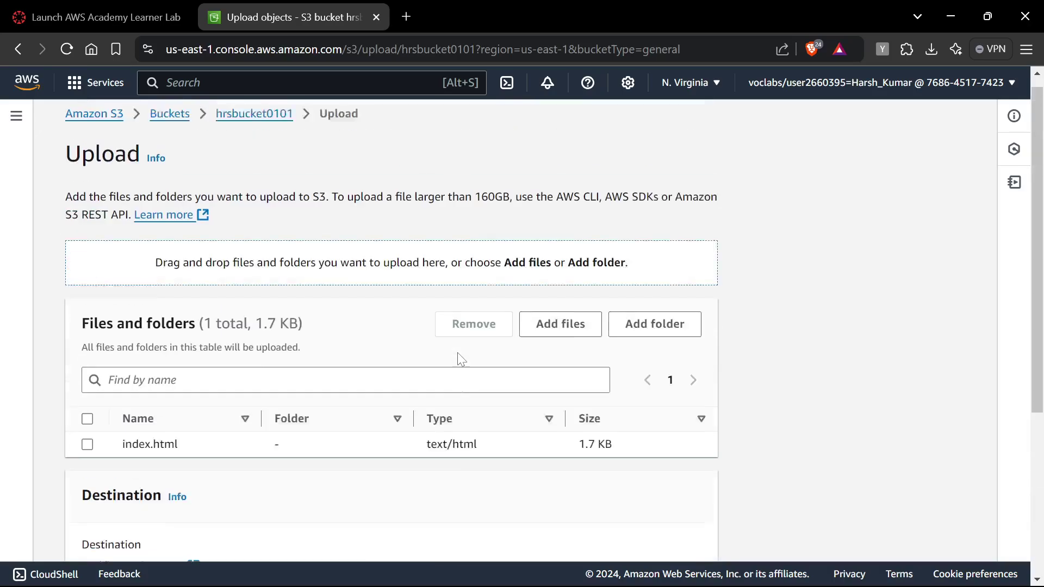
pyautogui.scroll(-4, 413, 334)
pyautogui.scroll(5, 419, 338)
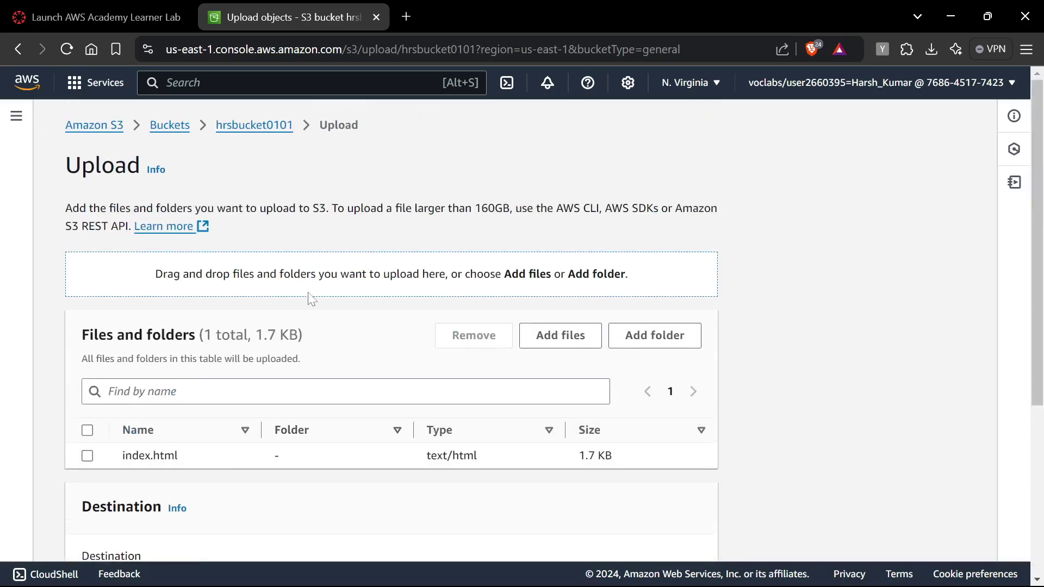
pyautogui.scroll(-4, 379, 310)
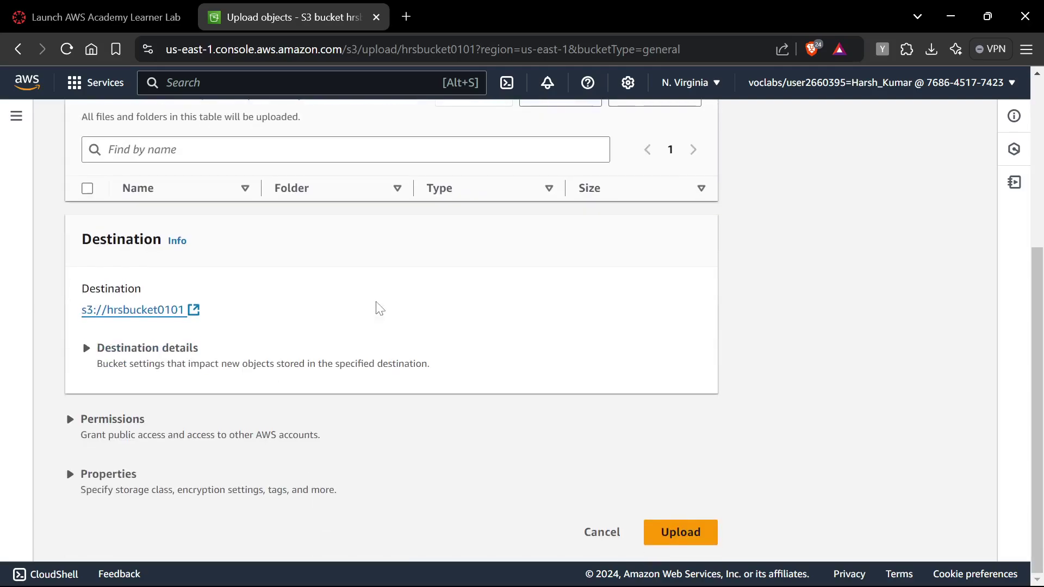
pyautogui.click(686, 536)
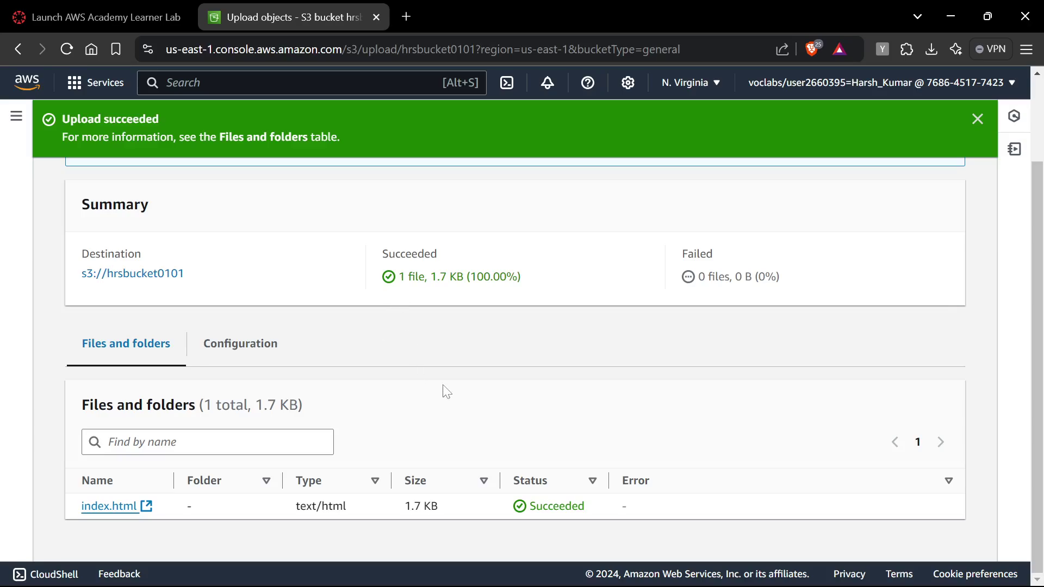
# Step: Check the upload summary, close it and open the details of index.html in the bucket
pyautogui.scroll(2, 353, 235)
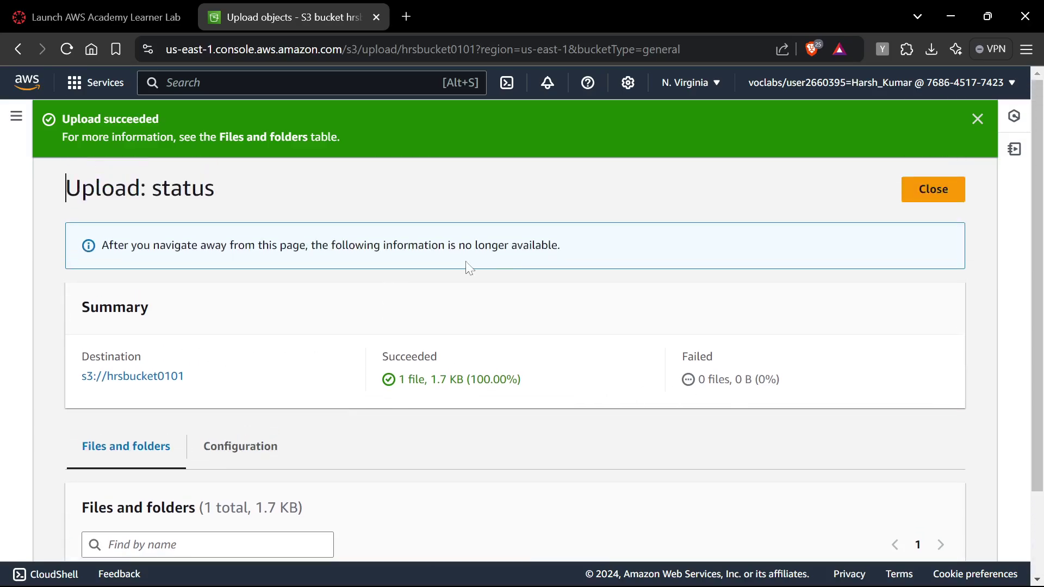
pyautogui.scroll(-2, 414, 402)
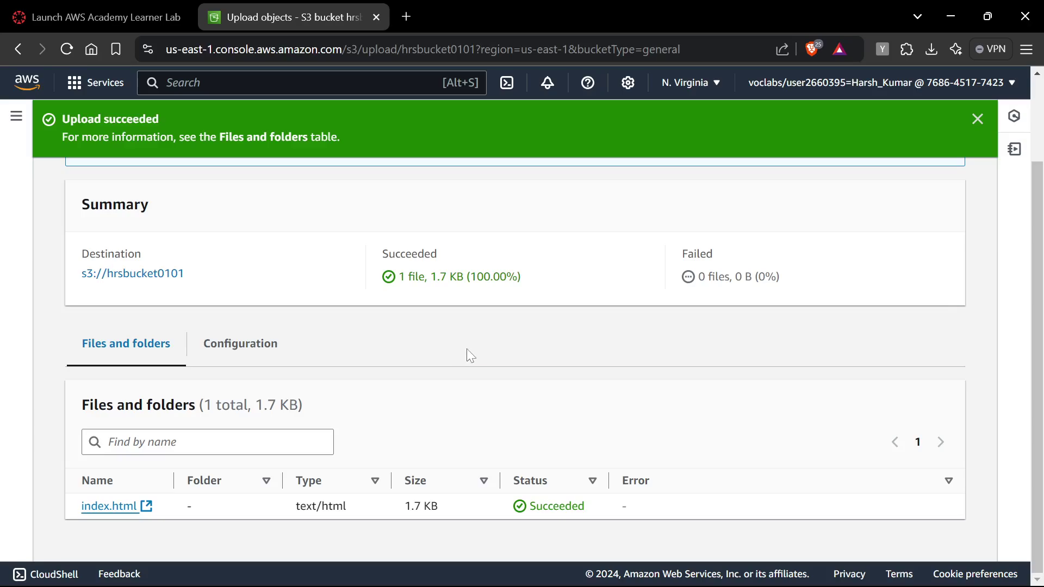
pyautogui.scroll(2, 647, 278)
pyautogui.click(928, 192)
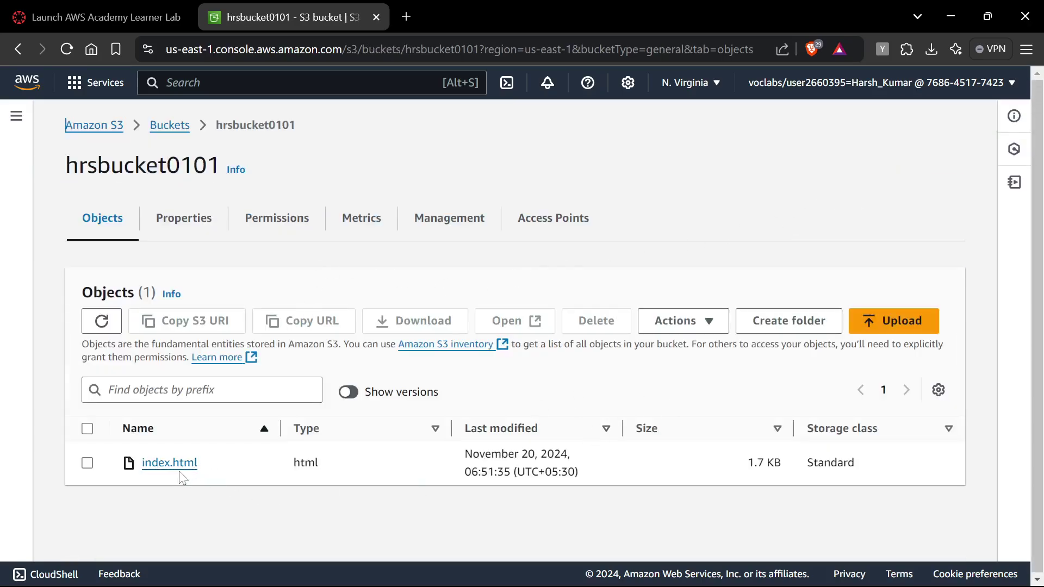
pyautogui.click(170, 468)
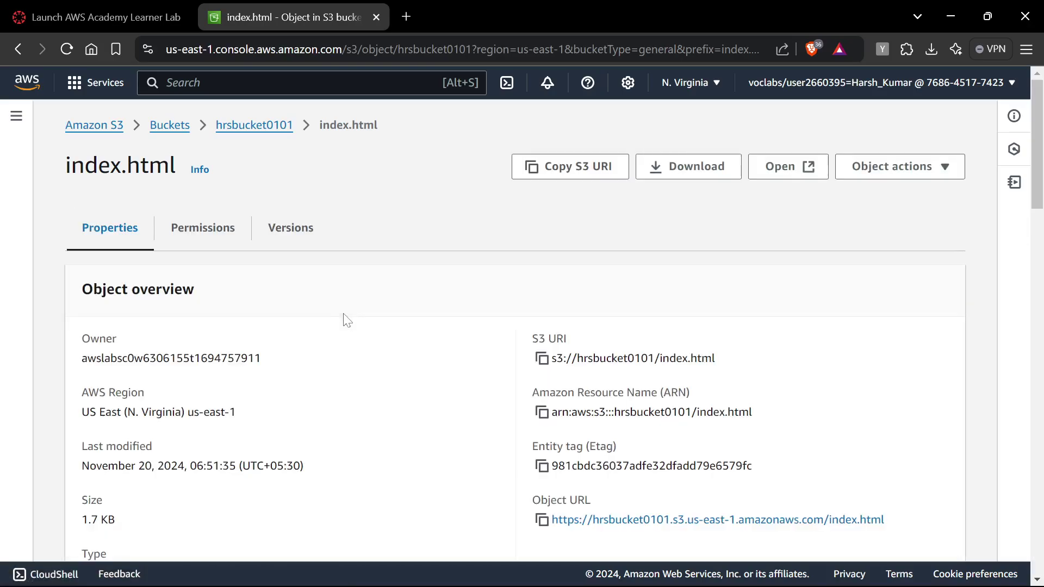
# Step: Review the properties of index.html and open its access control list for editing
pyautogui.scroll(-2, 381, 307)
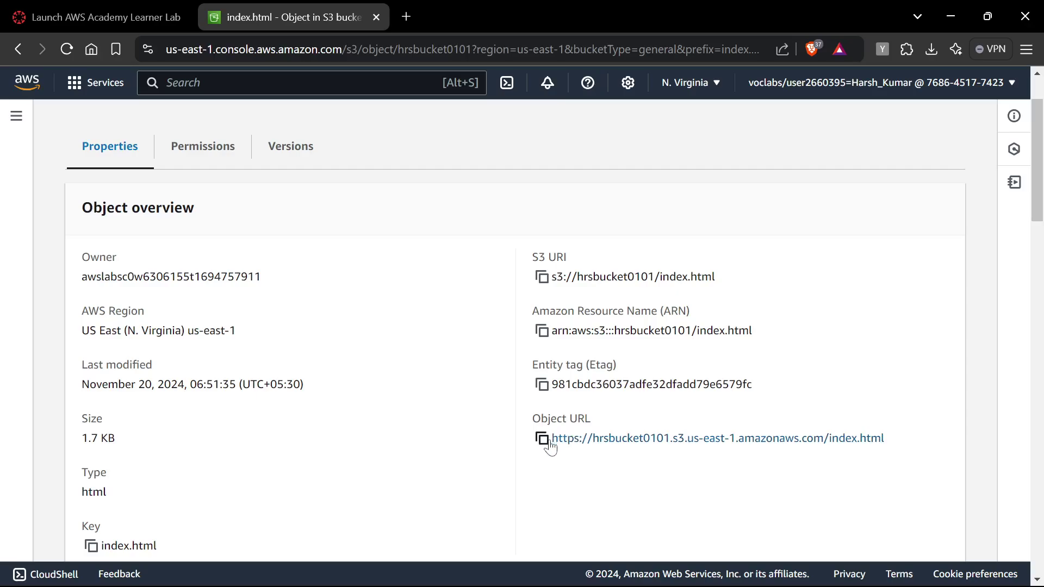
pyautogui.scroll(-12, 426, 350)
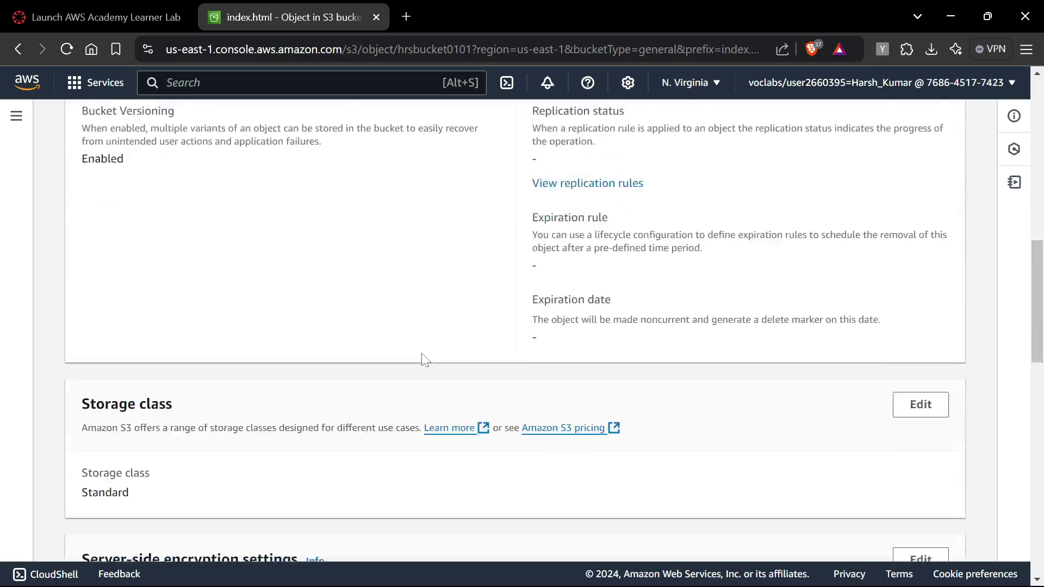
pyautogui.scroll(-5, 423, 374)
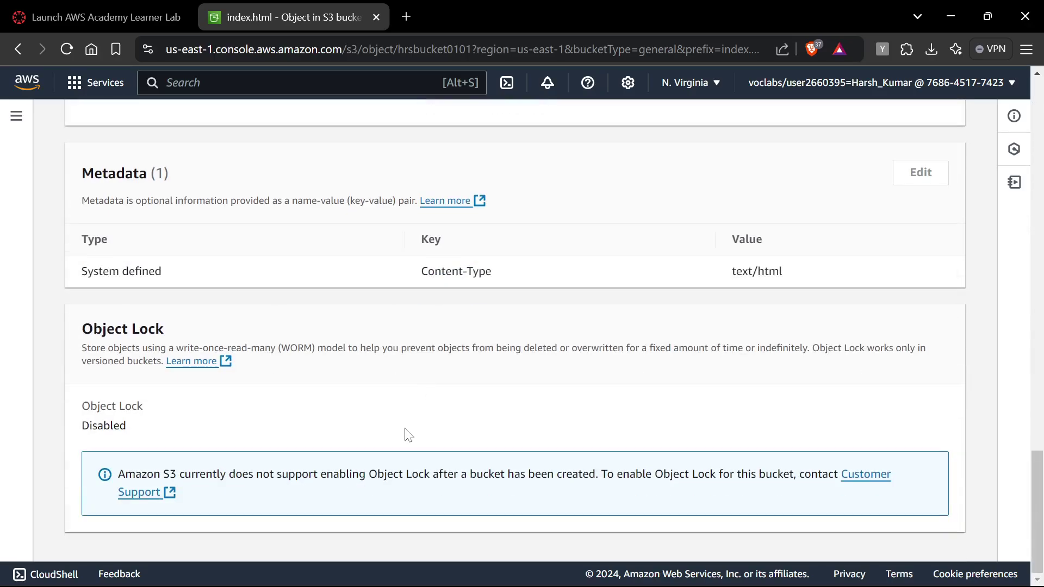
pyautogui.scroll(15, 408, 435)
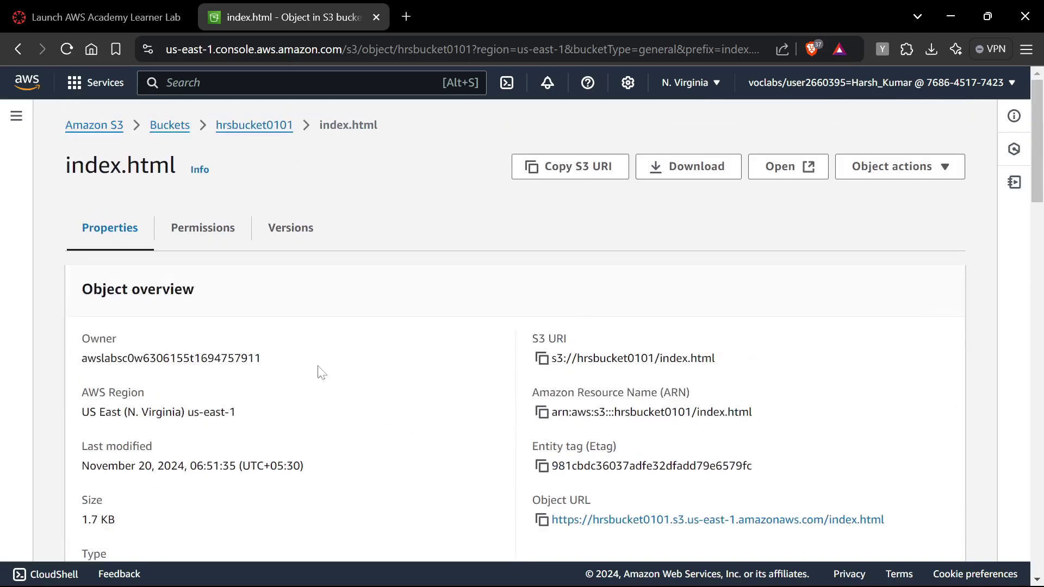
pyautogui.click(217, 231)
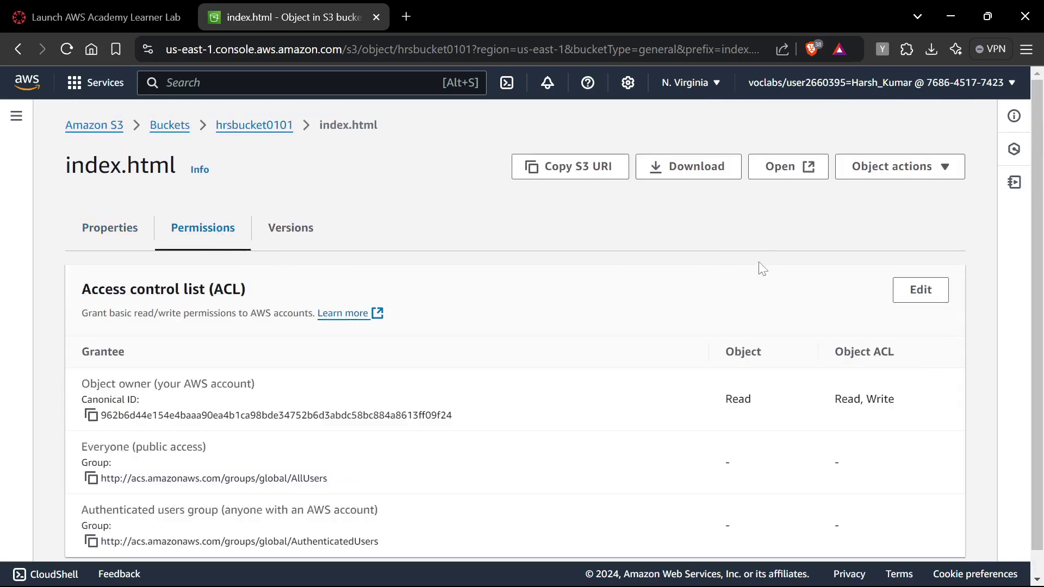
pyautogui.click(919, 290)
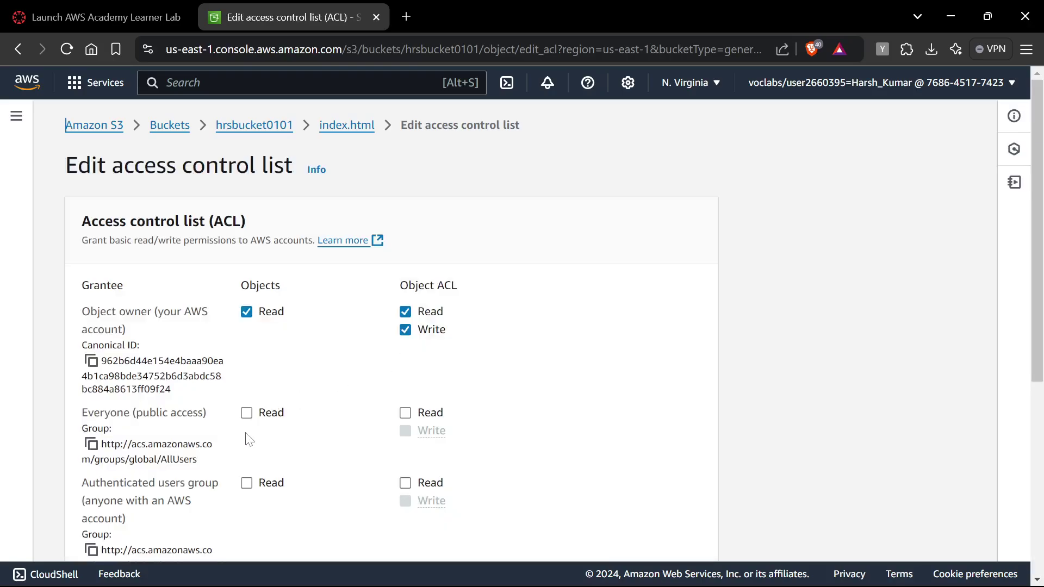
# Step: Grant Everyone and the Authenticated users group Read on the object and object ACL, acknowledge the effects, and save the changes
pyautogui.click(247, 414)
pyautogui.click(417, 415)
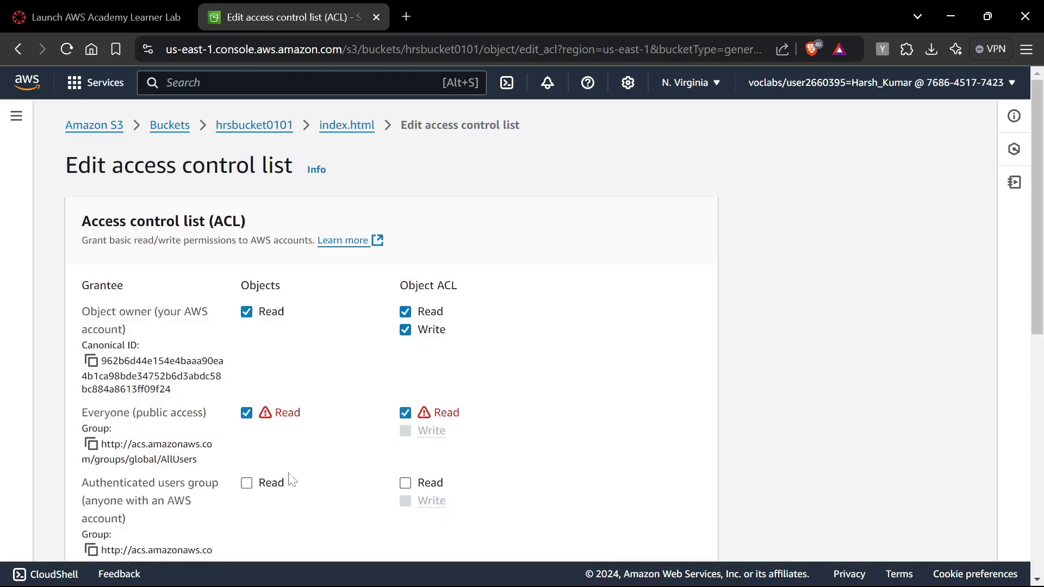
pyautogui.click(247, 483)
pyautogui.click(406, 483)
pyautogui.scroll(-4, 392, 411)
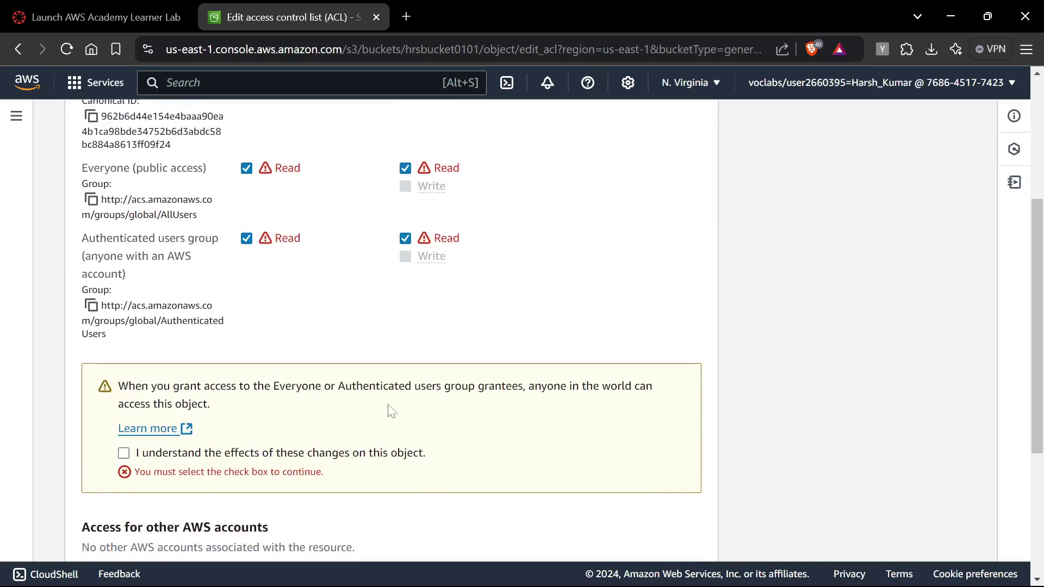
pyautogui.scroll(-1, 391, 326)
pyautogui.click(287, 376)
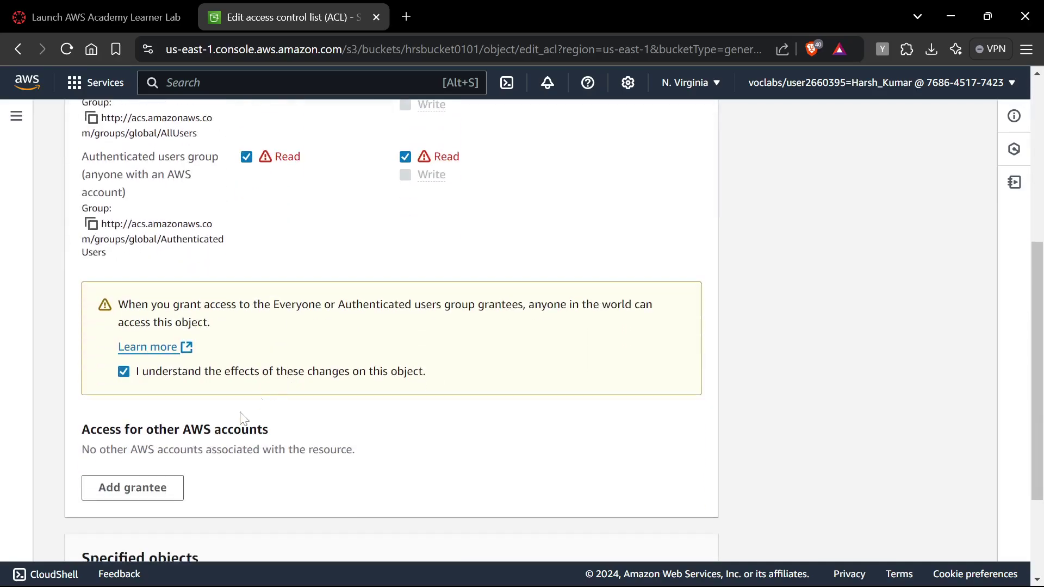
pyautogui.scroll(-3, 245, 429)
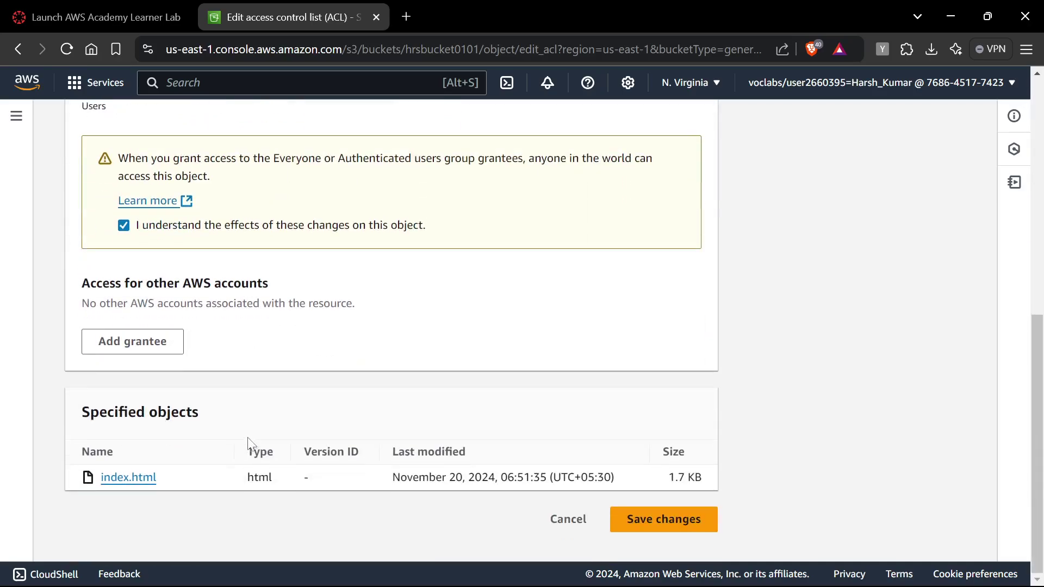
pyautogui.click(645, 523)
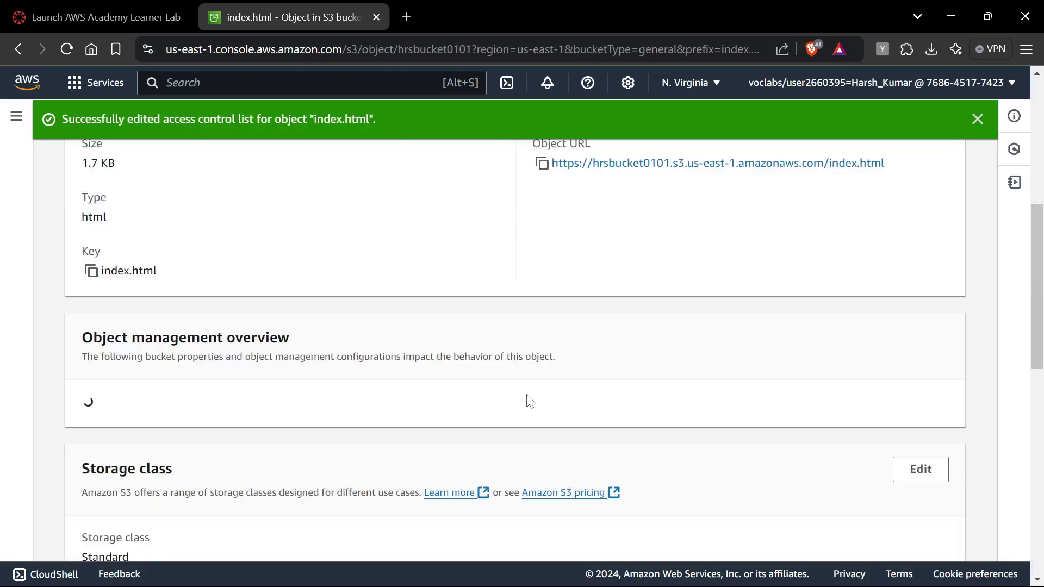
# Step: Review the grantees and access rights listed in the permissions of index.html
pyautogui.scroll(8, 532, 373)
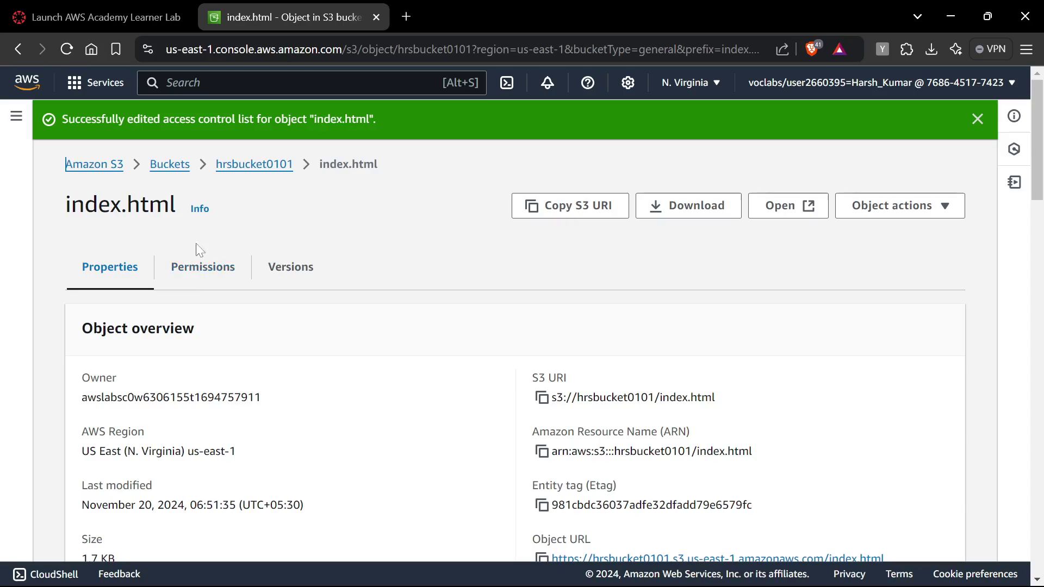
pyautogui.click(220, 272)
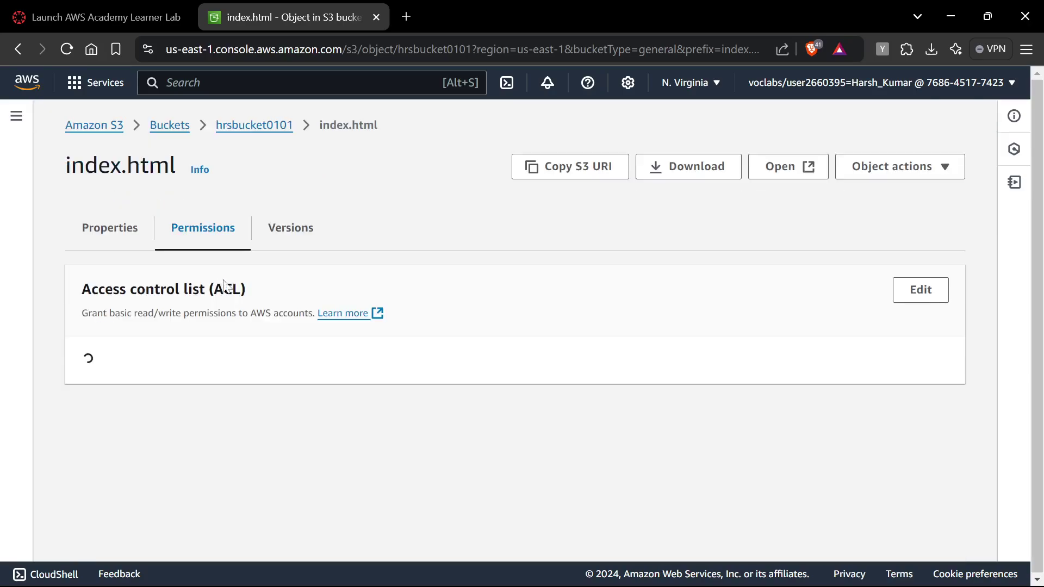
pyautogui.scroll(-1, 666, 394)
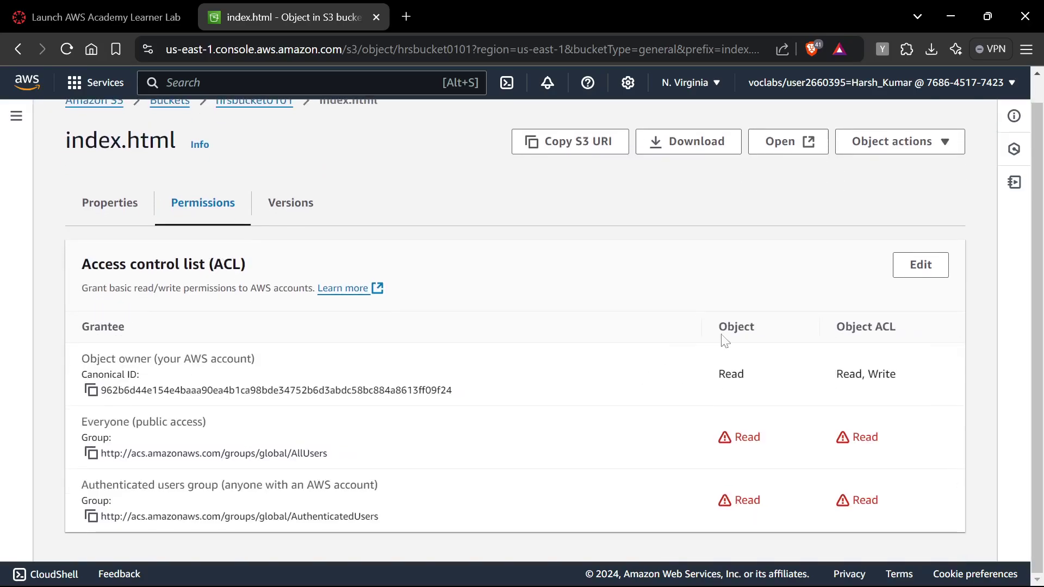
# Step: Reopen the access control list of index.html for editing, acknowledge the effects of public access, and save it again
pyautogui.click(911, 268)
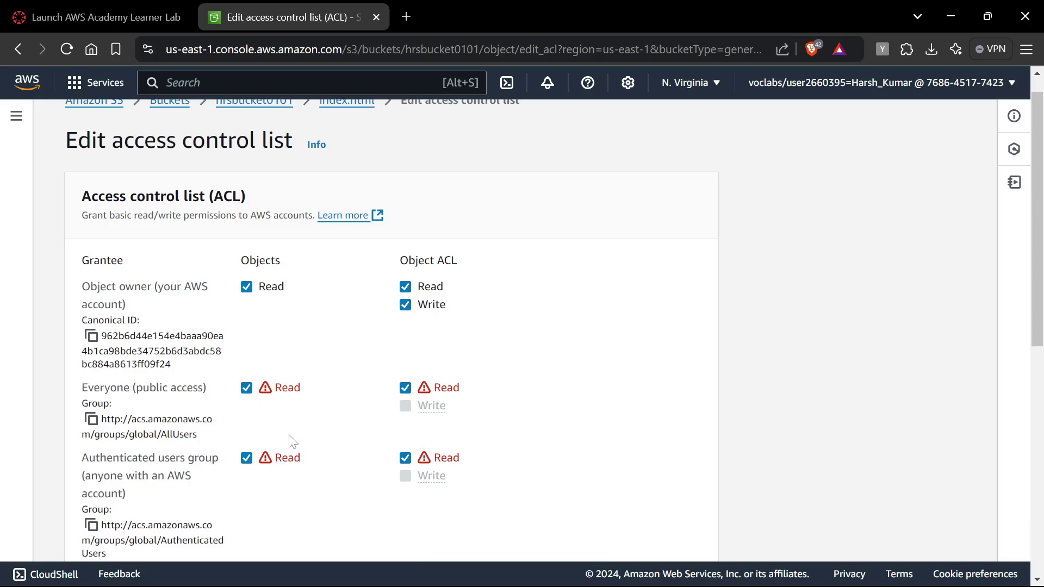
pyautogui.scroll(-8, 582, 411)
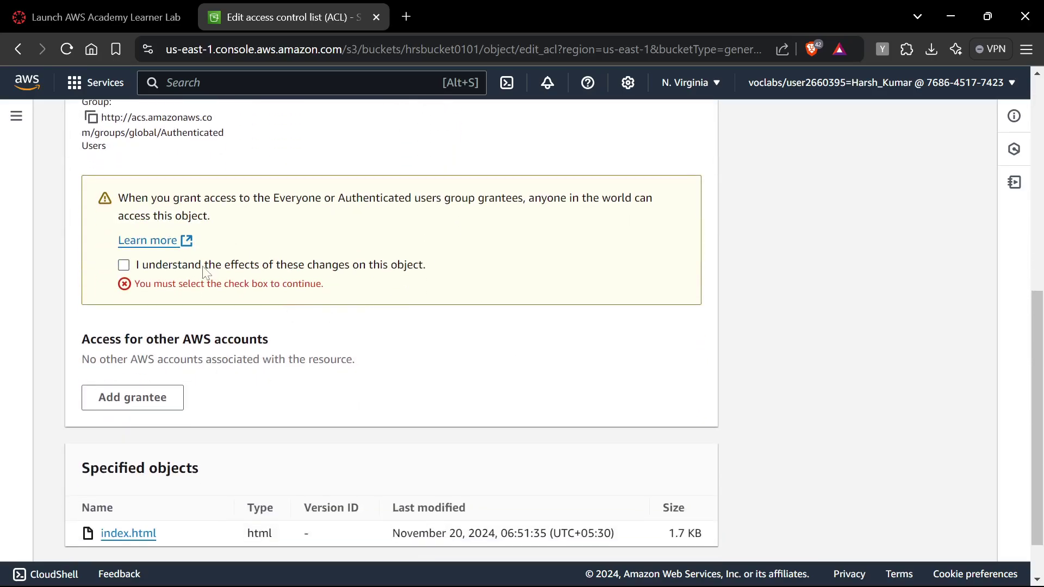
pyautogui.click(210, 271)
pyautogui.scroll(-1, 422, 324)
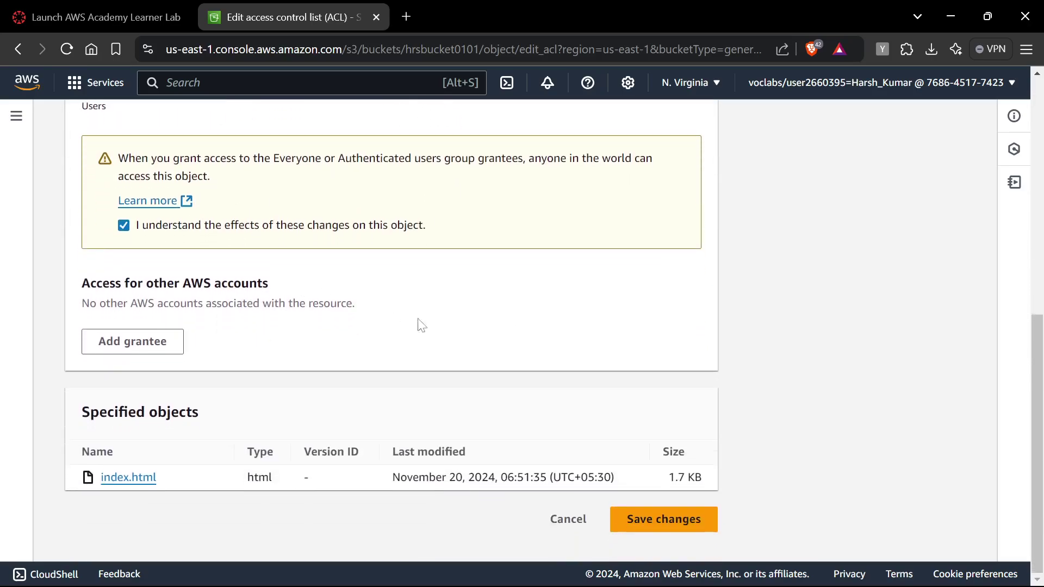
pyautogui.click(680, 521)
# Step: Review the properties of index.html and its list of versions
pyautogui.scroll(-5, 578, 400)
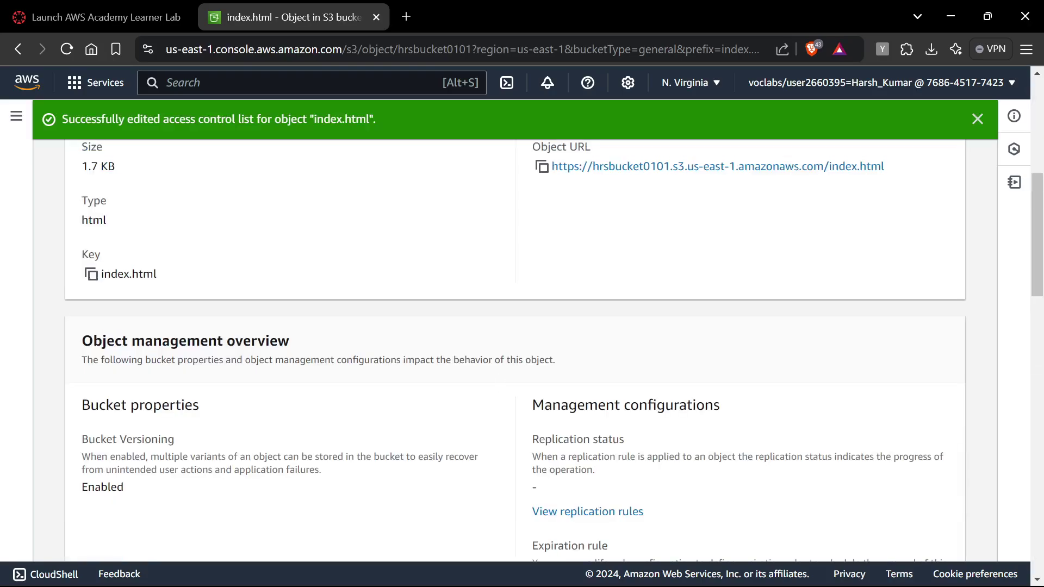
pyautogui.scroll(8, 451, 353)
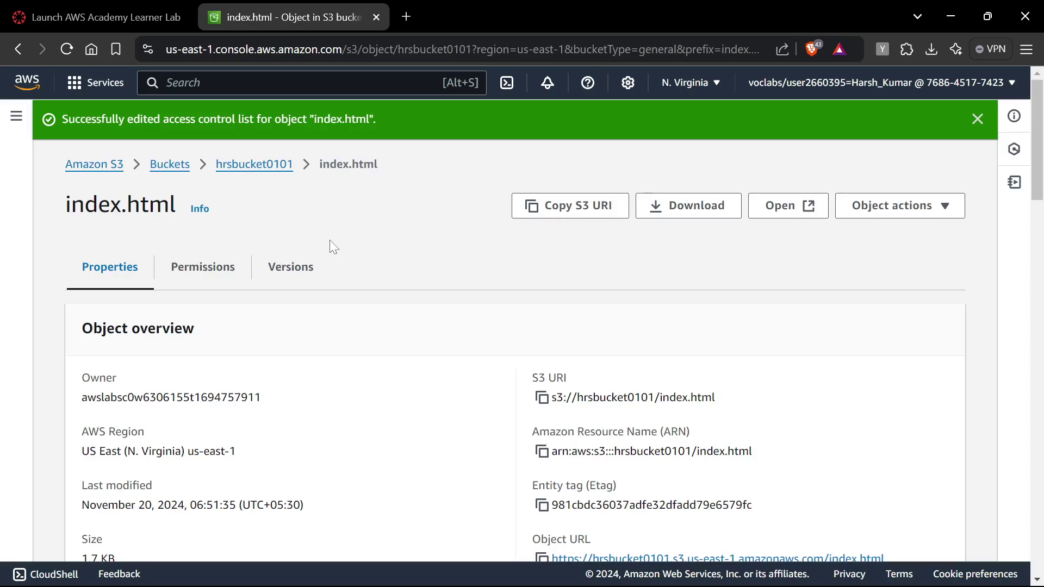
pyautogui.click(282, 266)
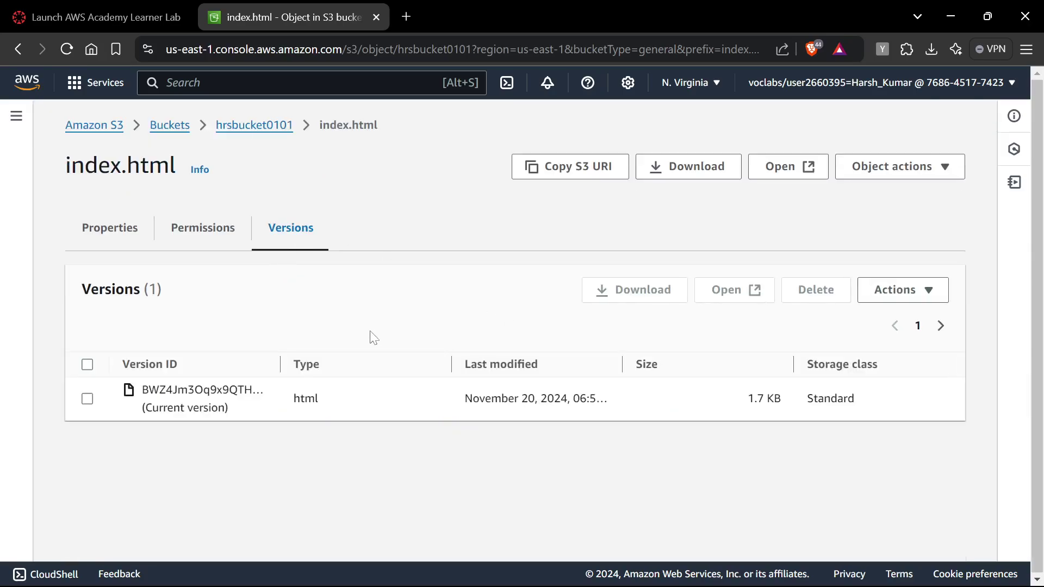
# Step: Return to hrsbucket0101 and check the static website hosting status in the bucket properties
pyautogui.click(249, 126)
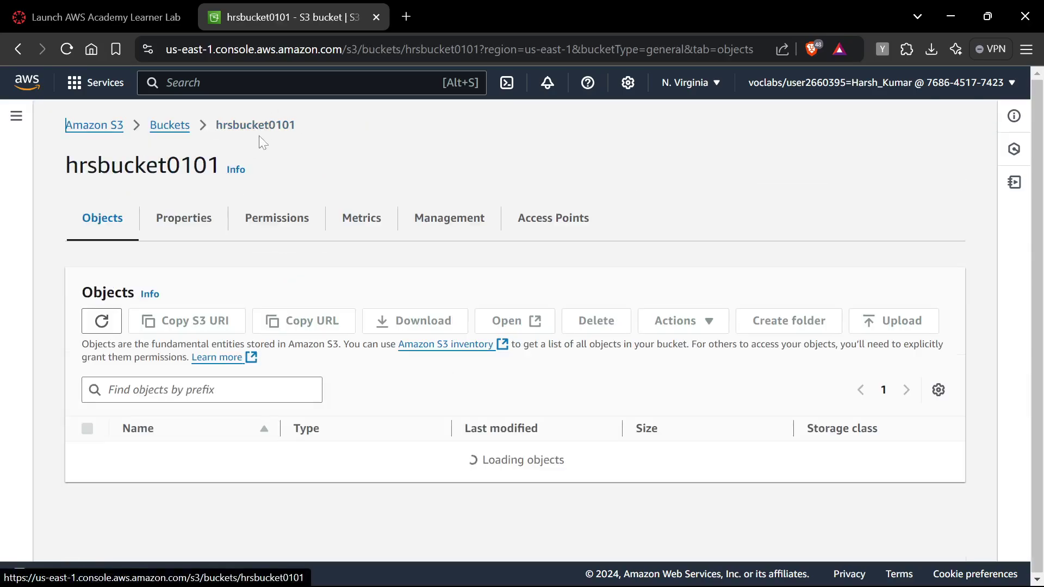
pyautogui.click(185, 224)
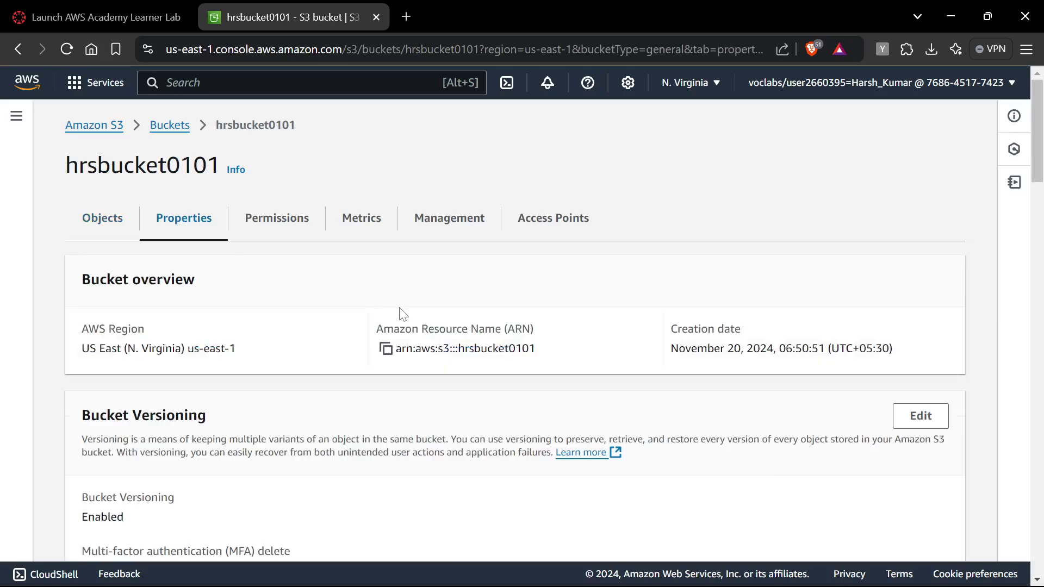
pyautogui.scroll(-3, 401, 312)
pyautogui.scroll(-12, 545, 247)
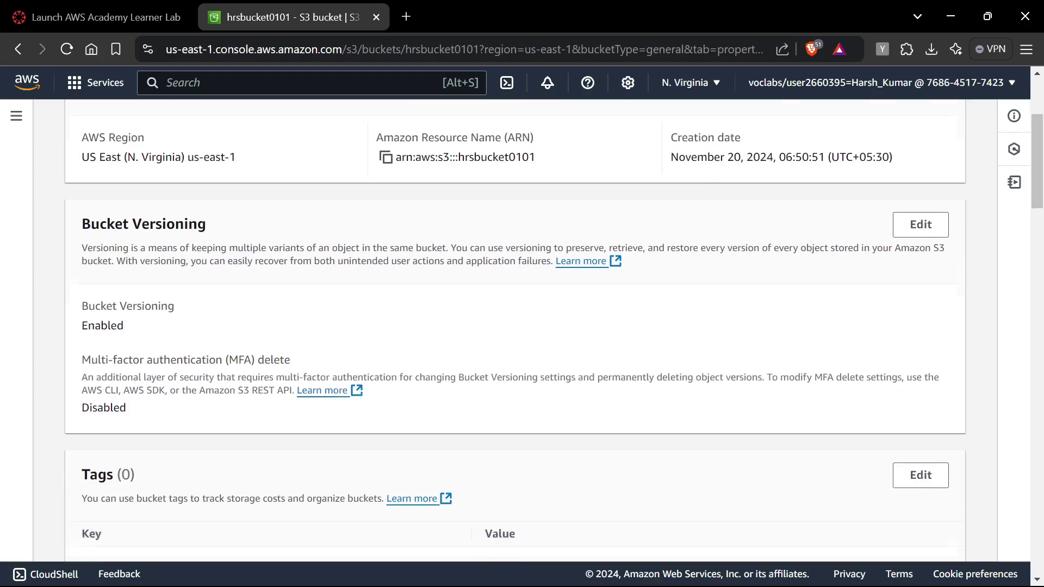
pyautogui.scroll(-20, 245, 397)
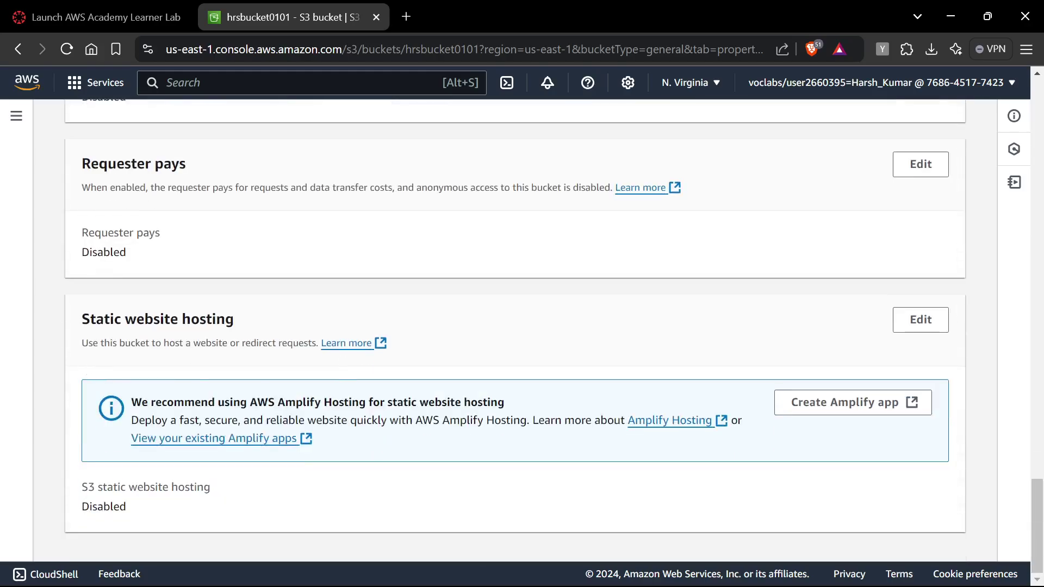
pyautogui.moveTo(83, 328); pyautogui.dragTo(254, 326)
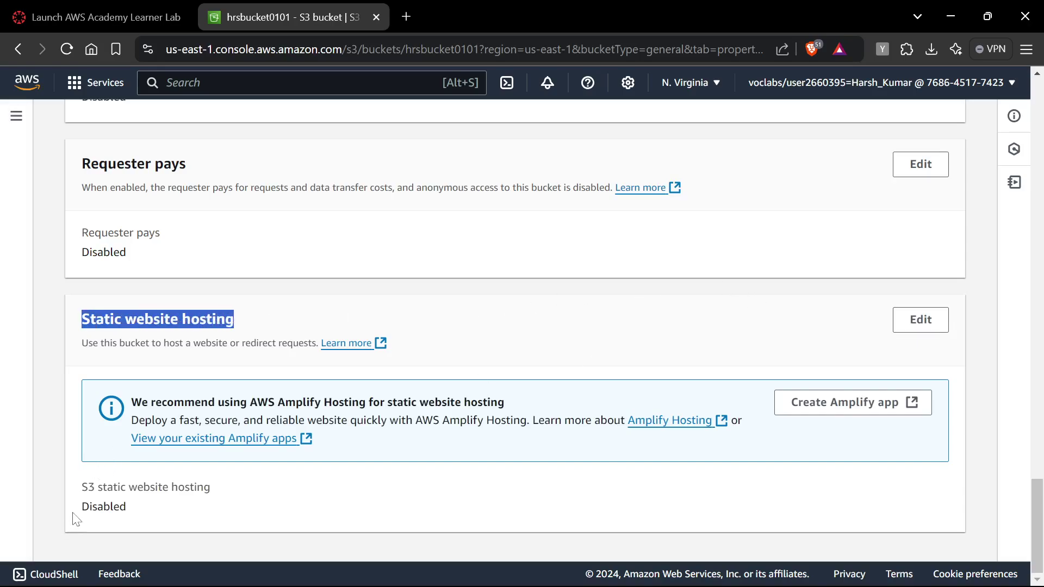
pyautogui.moveTo(80, 507); pyautogui.dragTo(127, 507)
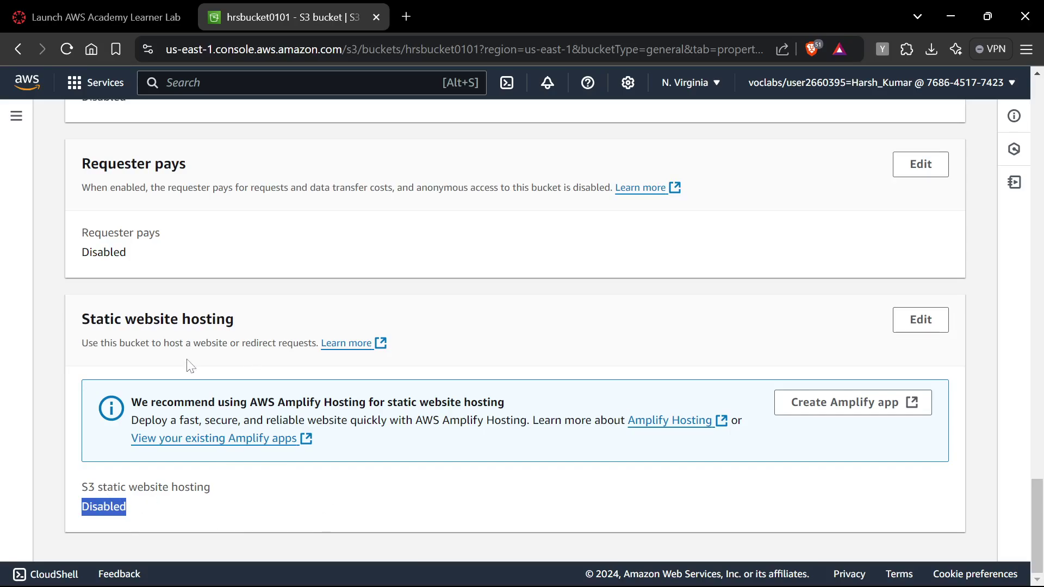
# Step: Enable static website hosting on the bucket as Host a static website, with index.html as the index document, and save the changes
pyautogui.click(918, 322)
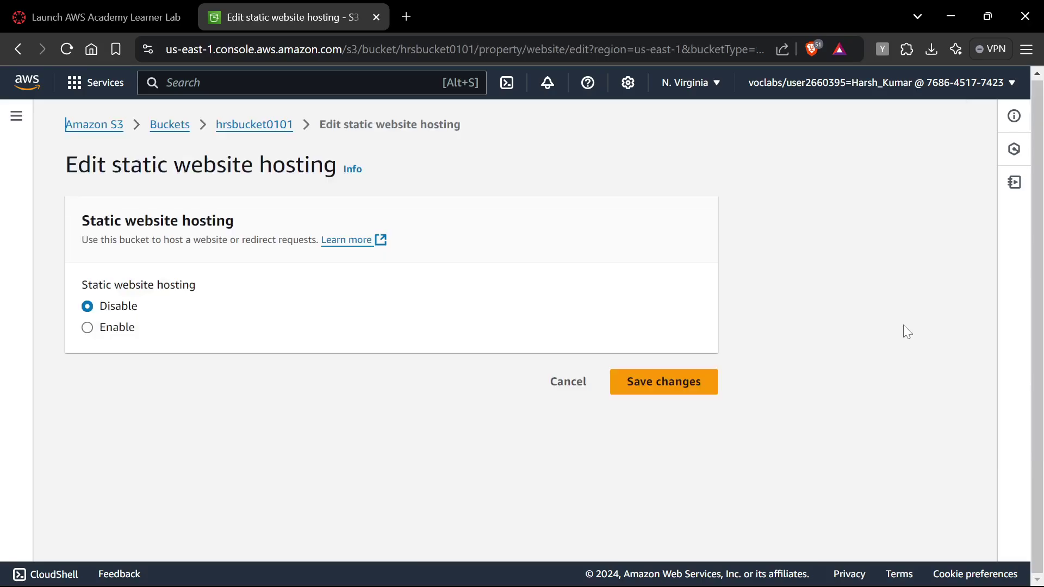
pyautogui.click(121, 328)
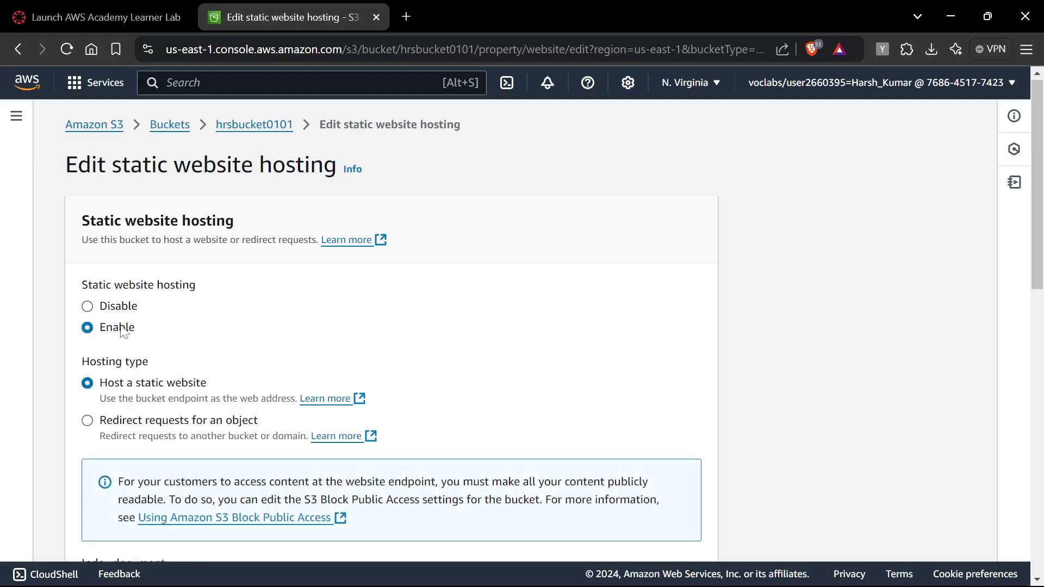
pyautogui.scroll(-3, 163, 340)
pyautogui.click(227, 357)
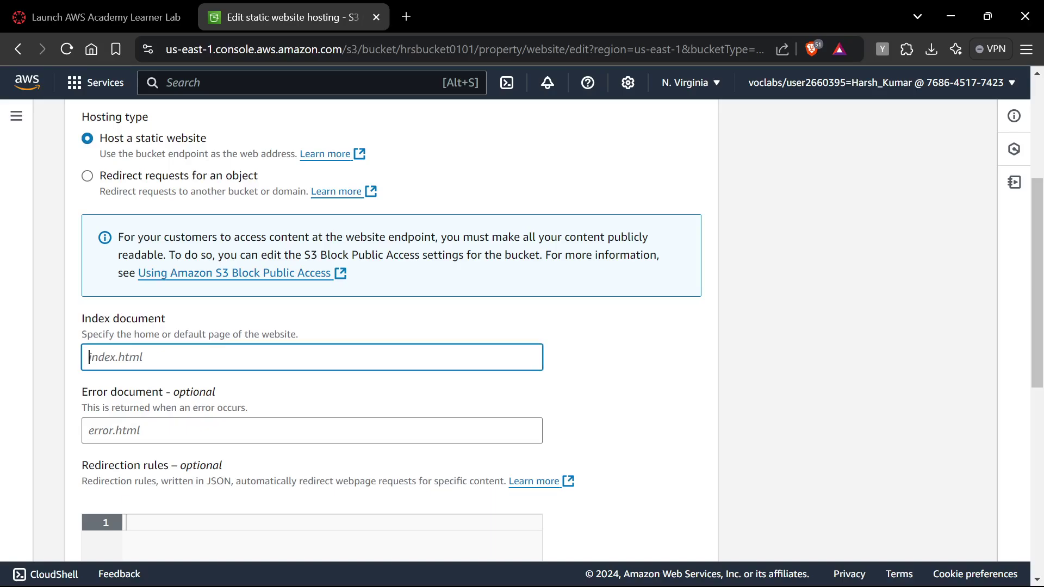
pyautogui.write('index.html')
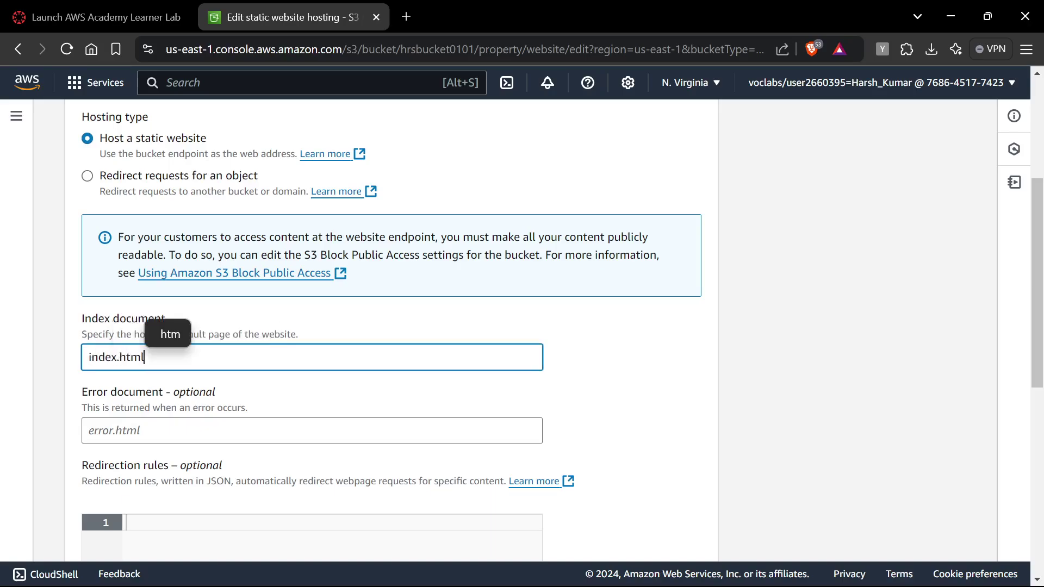
pyautogui.press('Tab')
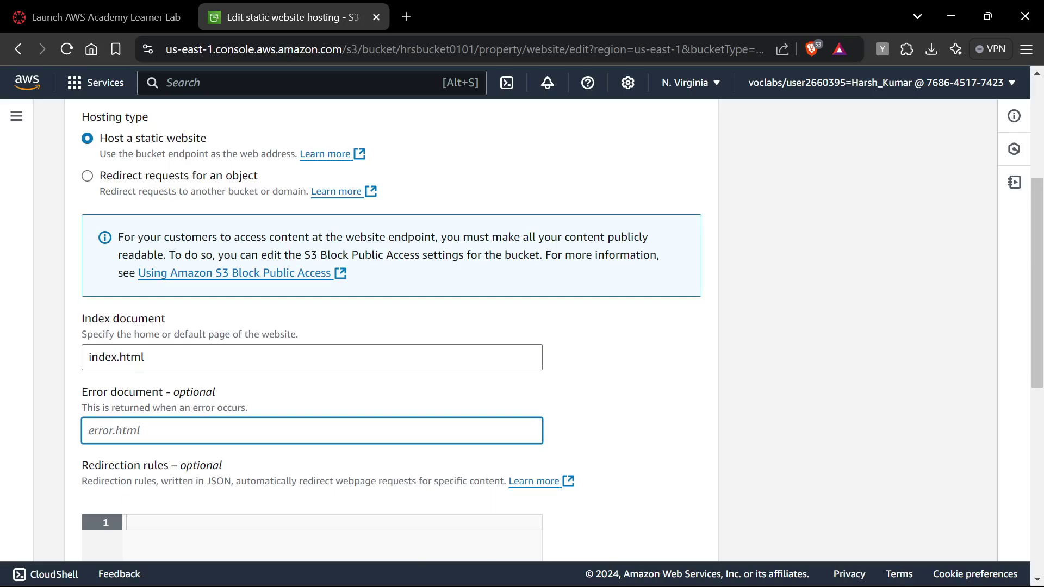
pyautogui.moveTo(146, 358); pyautogui.dragTo(81, 360)
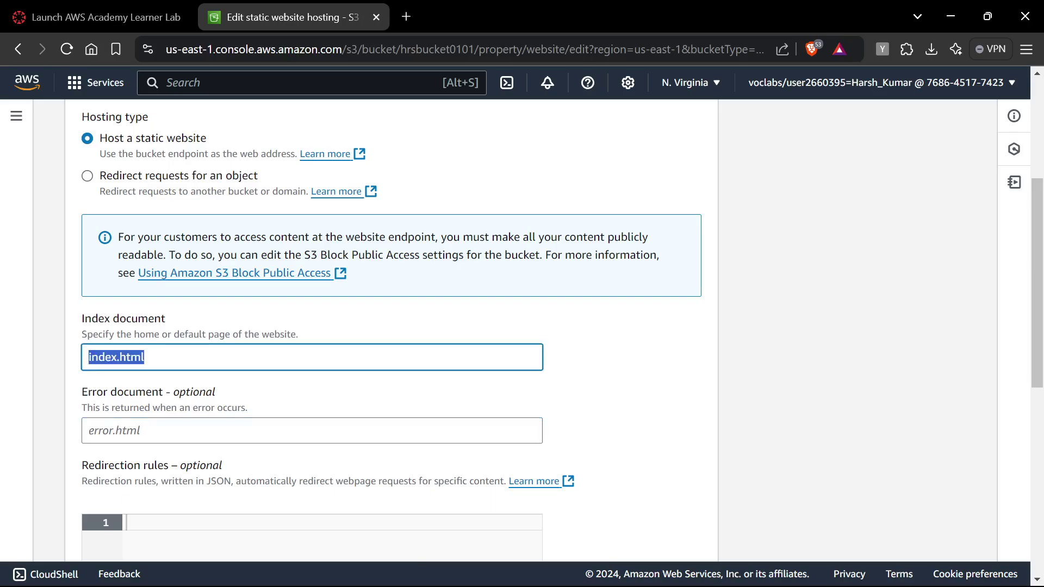
pyautogui.click(488, 328)
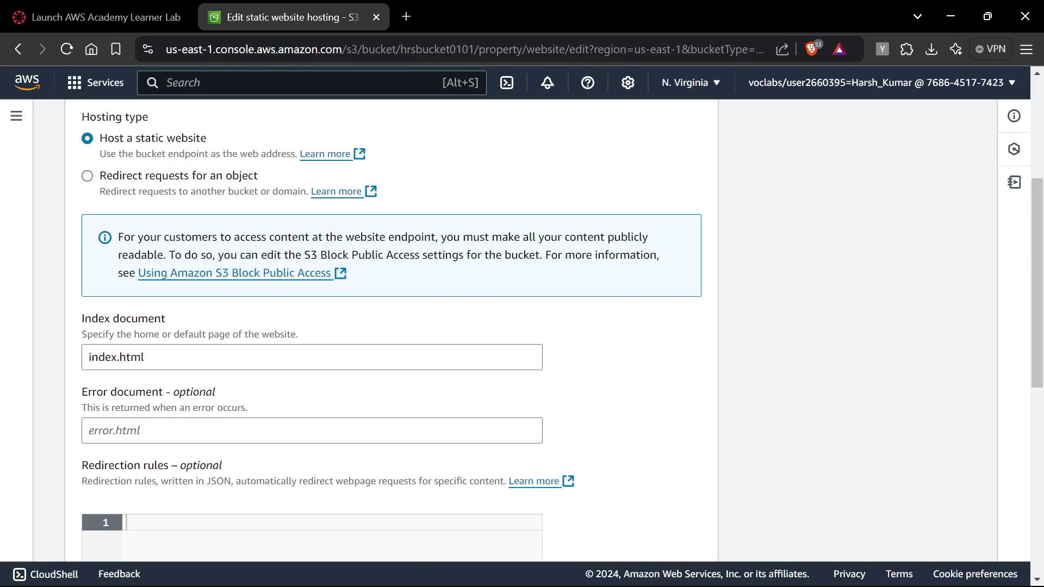
pyautogui.click(489, 357)
pyautogui.click(568, 354)
pyautogui.scroll(-7, 576, 370)
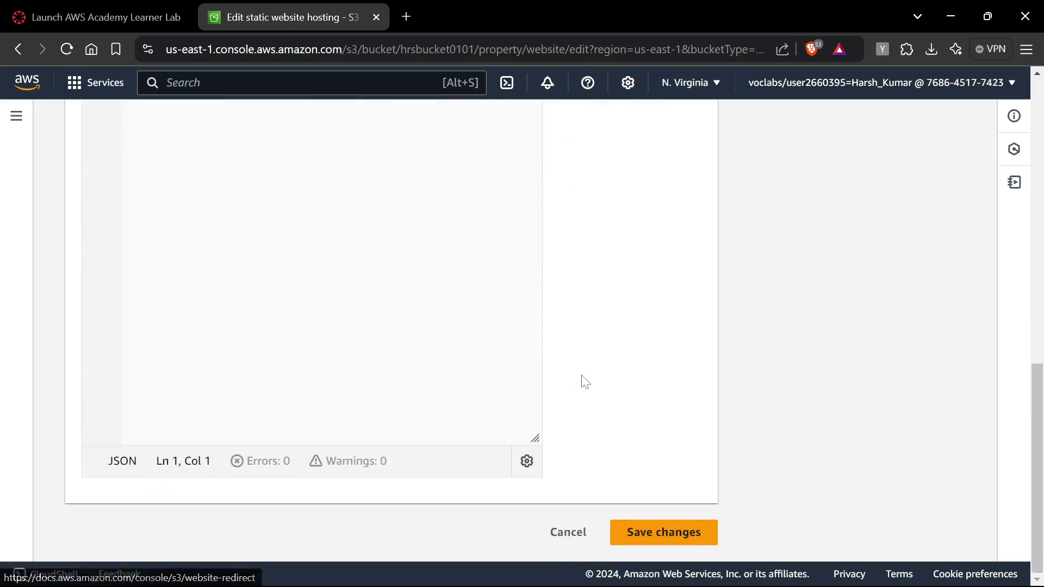
pyautogui.click(680, 532)
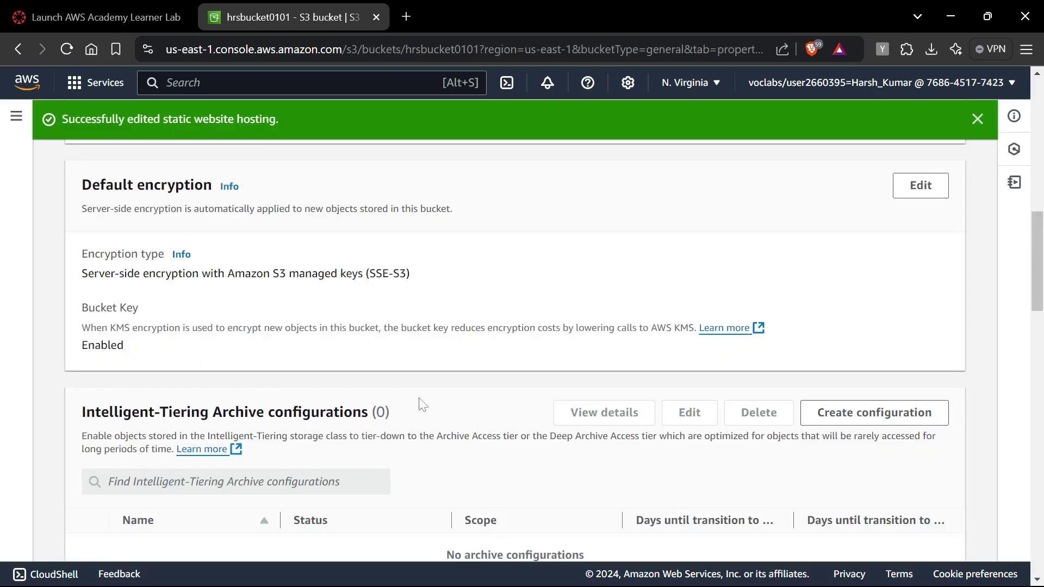
# Step: Examine the bucket's permissions, including the block public access settings, bucket policy and access control list
pyautogui.scroll(10, 431, 282)
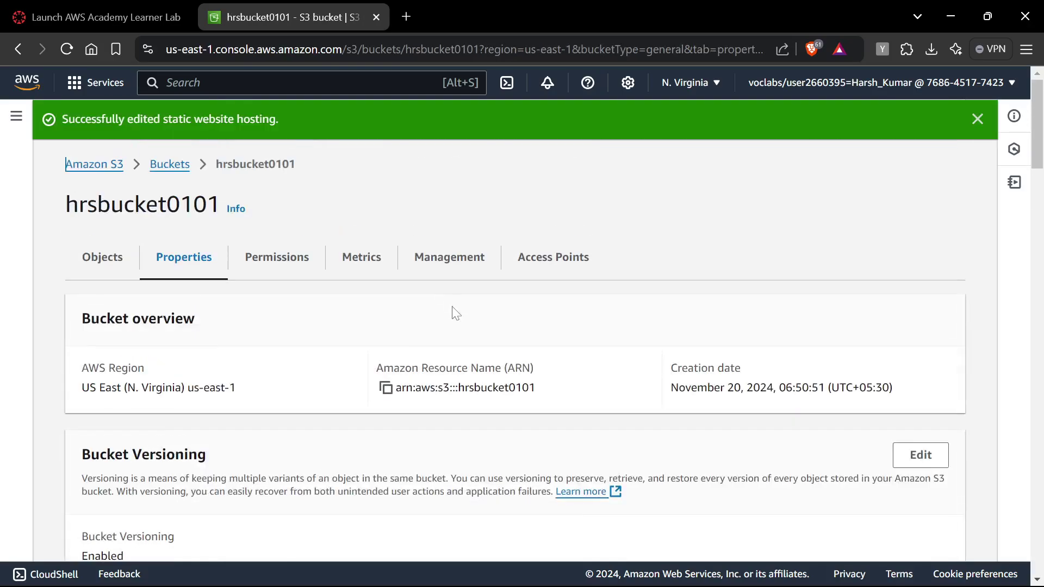
pyautogui.click(261, 260)
pyautogui.scroll(-15, 375, 341)
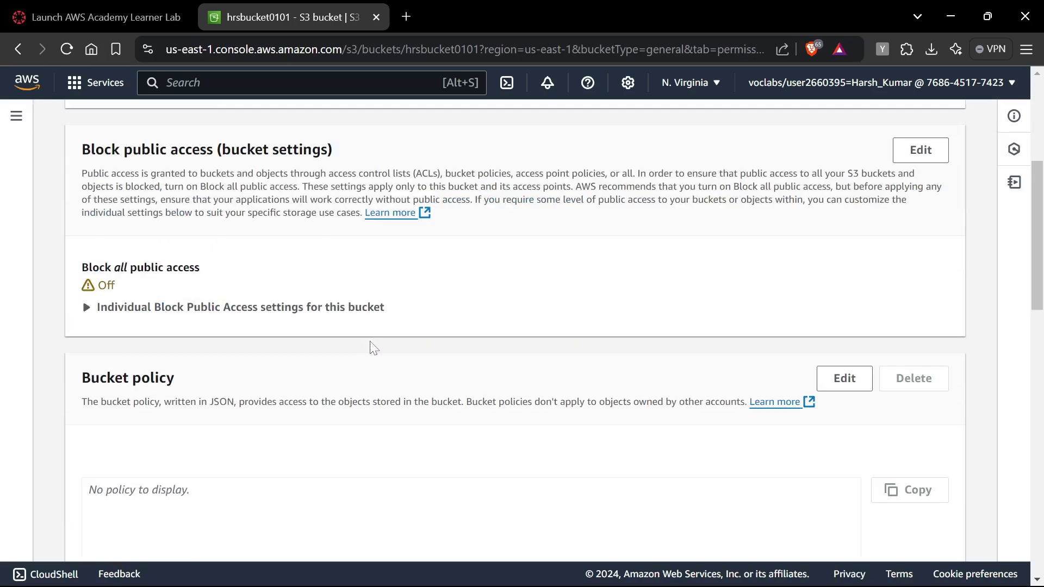
pyautogui.scroll(-6, 680, 275)
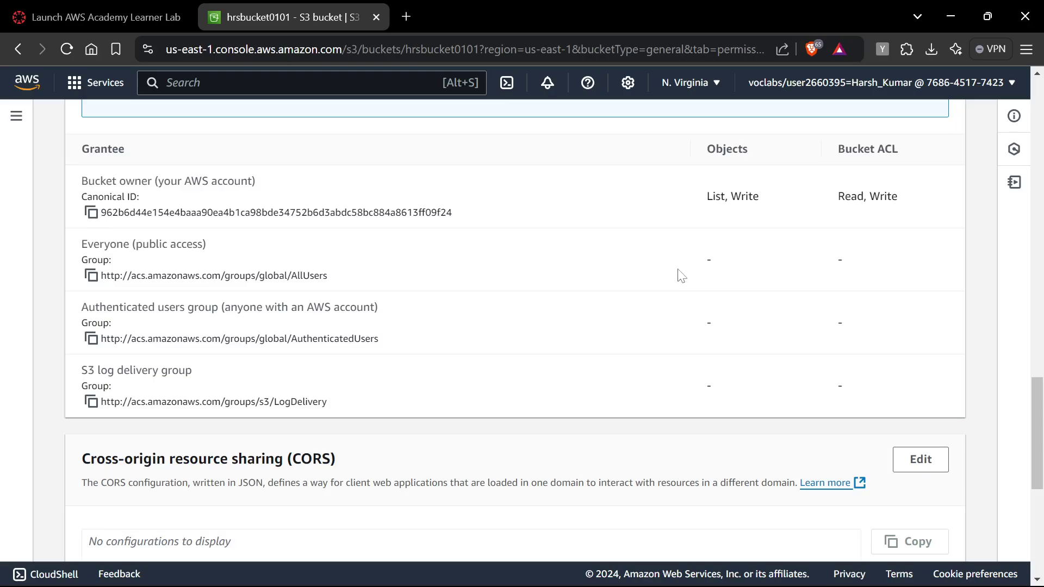
pyautogui.scroll(10, 680, 276)
pyautogui.scroll(10, 380, 310)
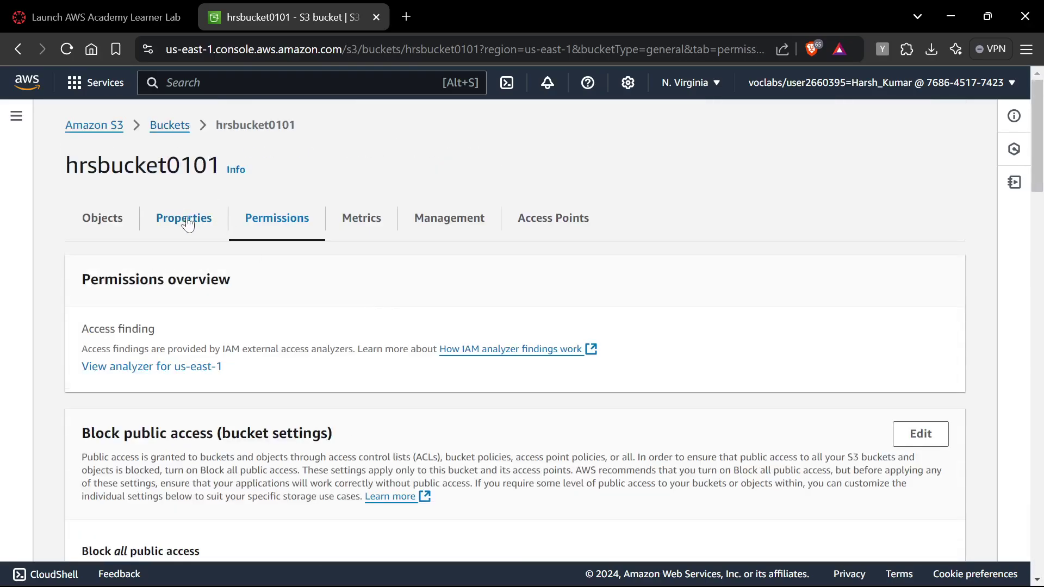
# Step: Find the bucket website endpoint in the static website hosting properties of hrsbucket0101 and open it
pyautogui.click(173, 217)
pyautogui.scroll(-20, 369, 273)
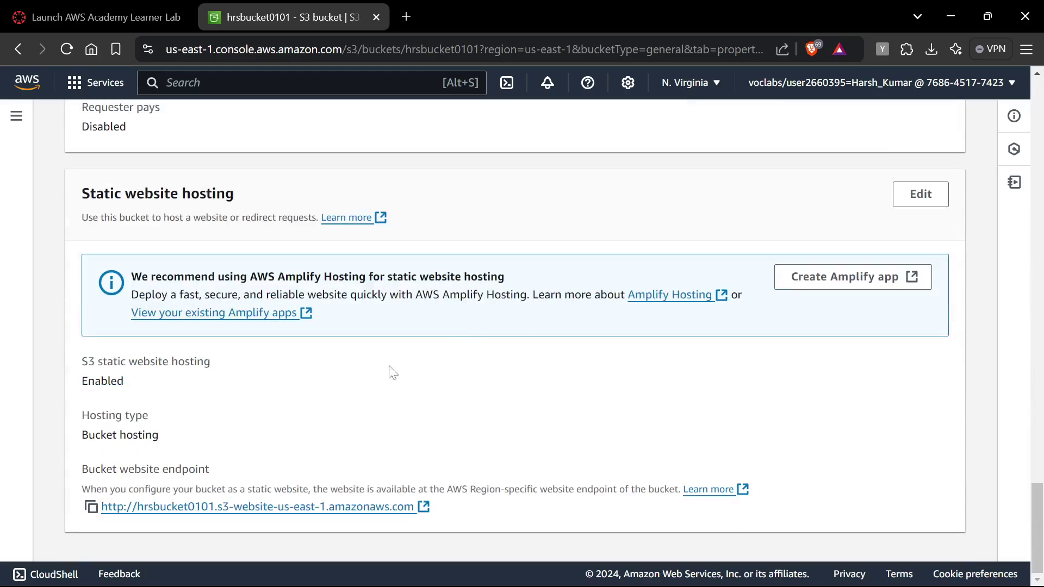
pyautogui.click(272, 511)
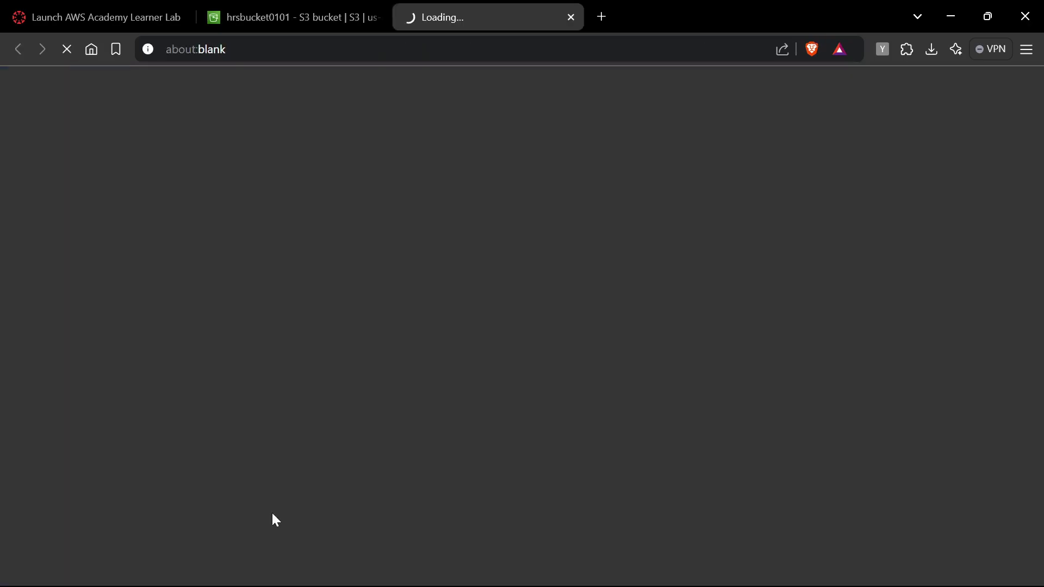
# Step: View the hosted webpage at the bucket endpoint, copy its address and load it in a separate browser page
pyautogui.click(289, 11)
pyautogui.click(455, 15)
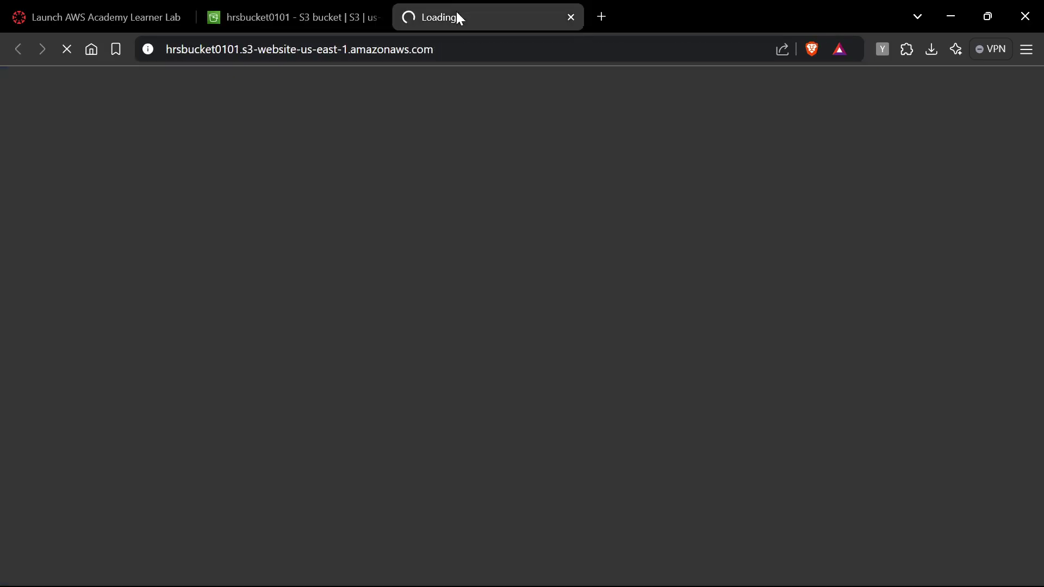
pyautogui.moveTo(360, 288); pyautogui.dragTo(661, 378)
pyautogui.hotkey('ctrl', 'l')
pyautogui.hotkey('ctrl', 'c')
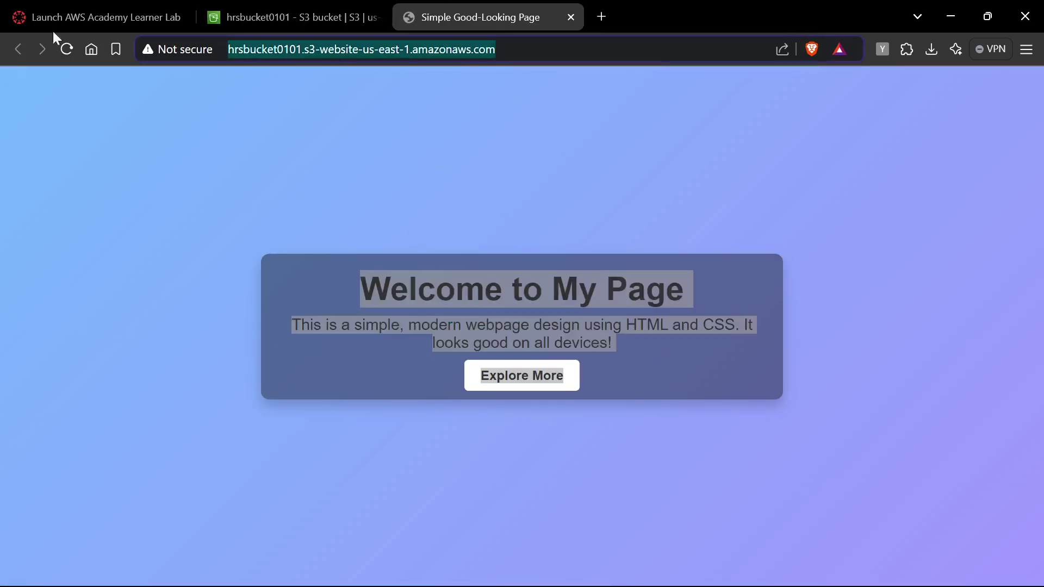
pyautogui.click(611, 17)
pyautogui.hotkey('ctrl', 'v')
pyautogui.press('Return')
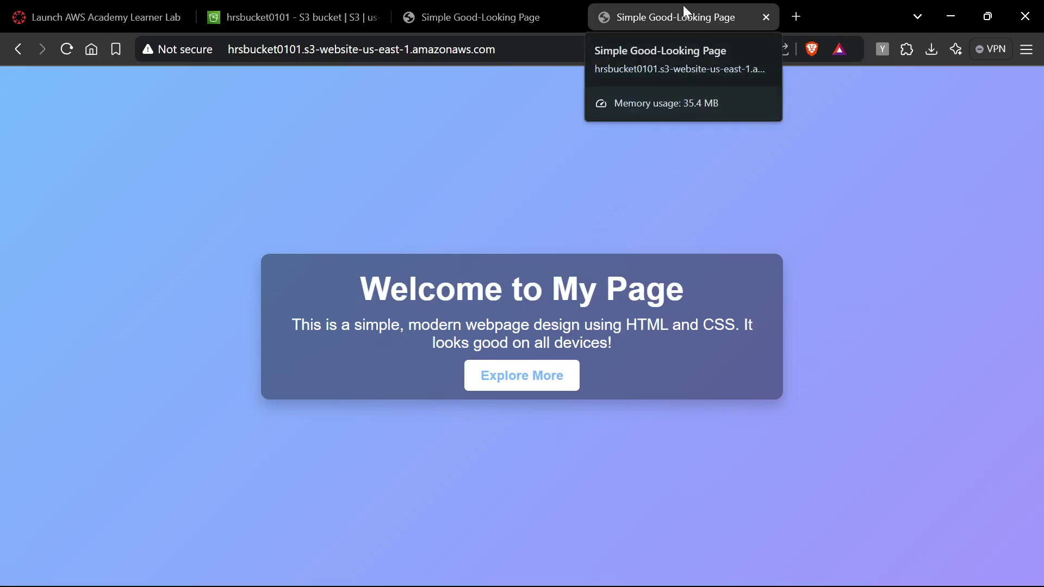
# Step: Close both open copies of the hosted webpage to return to the properties of hrsbucket0101
pyautogui.hotkey('ctrl', 'w')
pyautogui.click(469, 4)
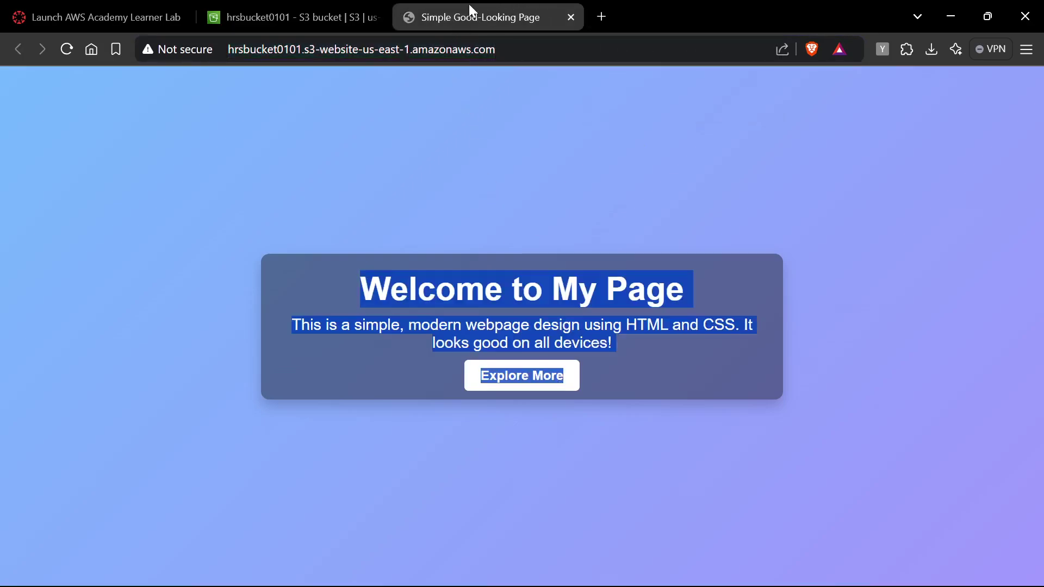
pyautogui.hotkey('ctrl', 'w')
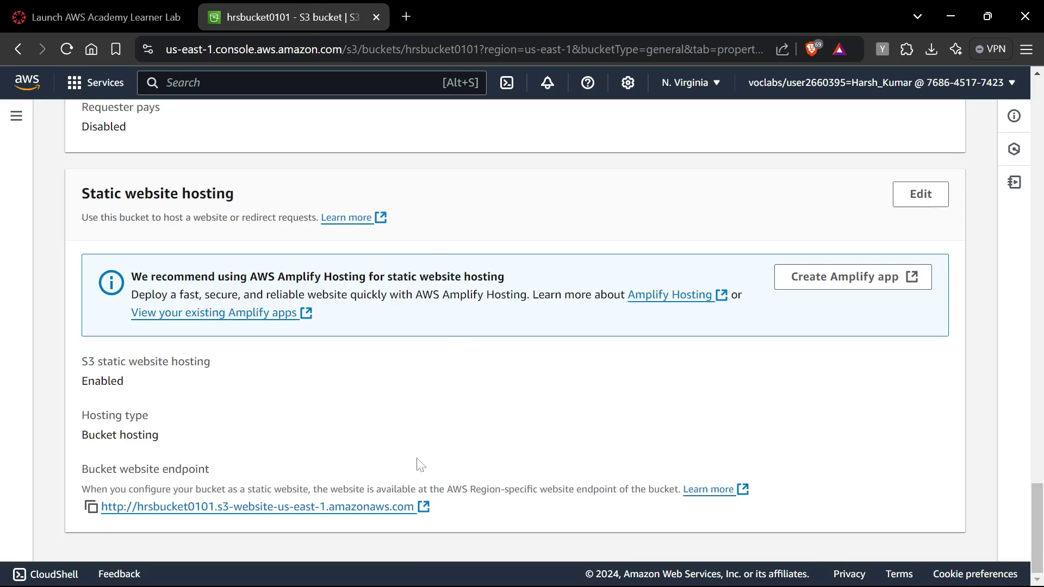
# Step: Check the bucket website endpoint, and open the object list of hrsbucket0101 to check the index.html file
pyautogui.moveTo(420, 510); pyautogui.dragTo(197, 489)
pyautogui.click(360, 471)
pyautogui.scroll(10, 318, 445)
pyautogui.scroll(15, 318, 441)
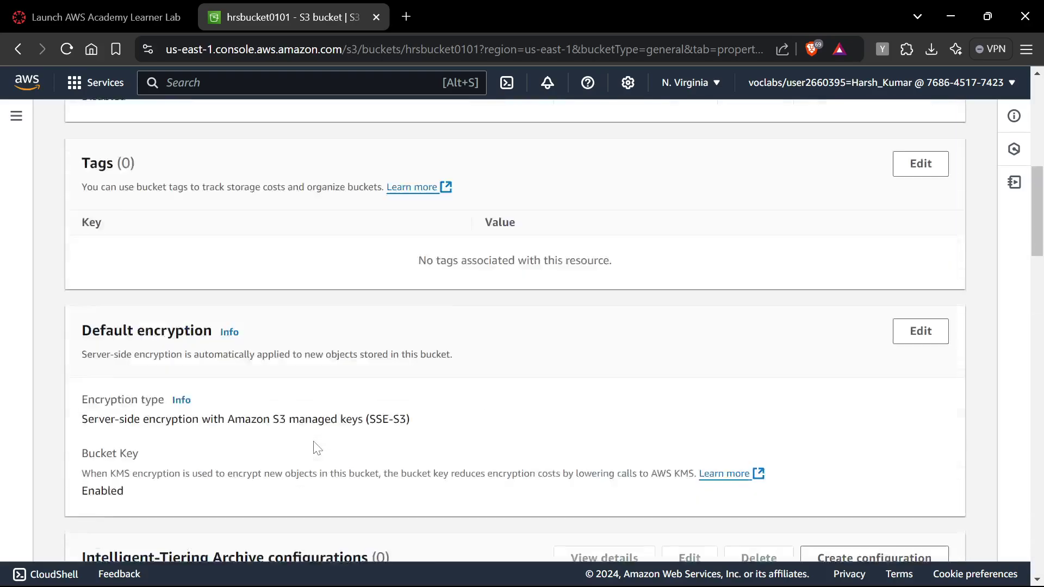
pyautogui.click(102, 233)
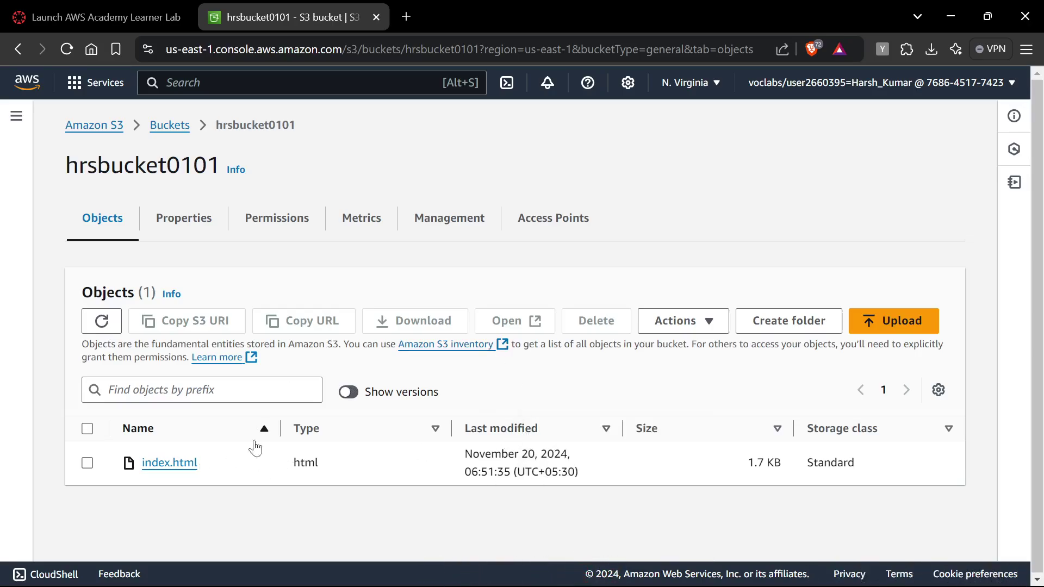
pyautogui.moveTo(209, 469); pyautogui.dragTo(104, 460)
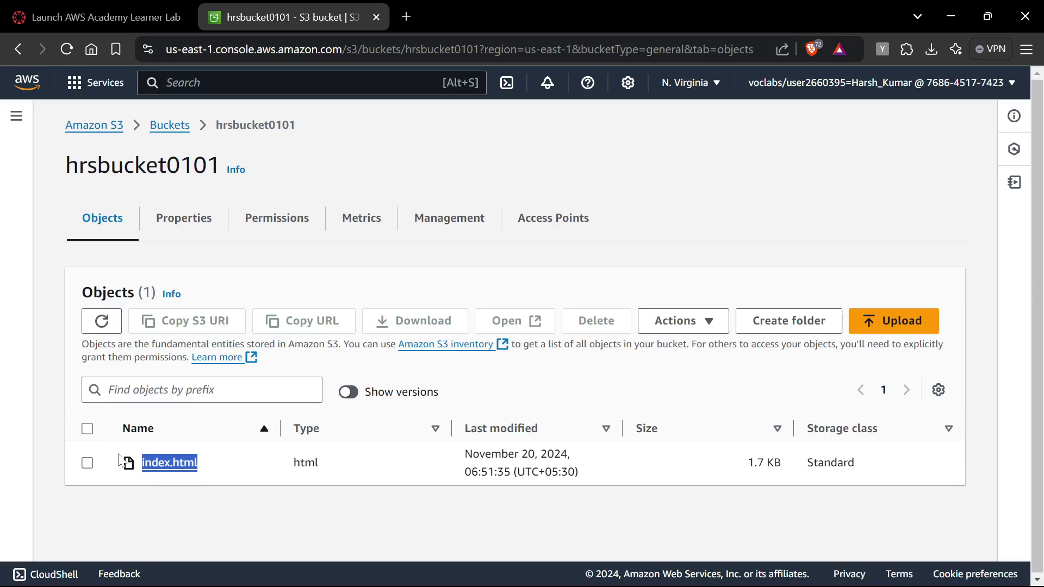
pyautogui.click(240, 469)
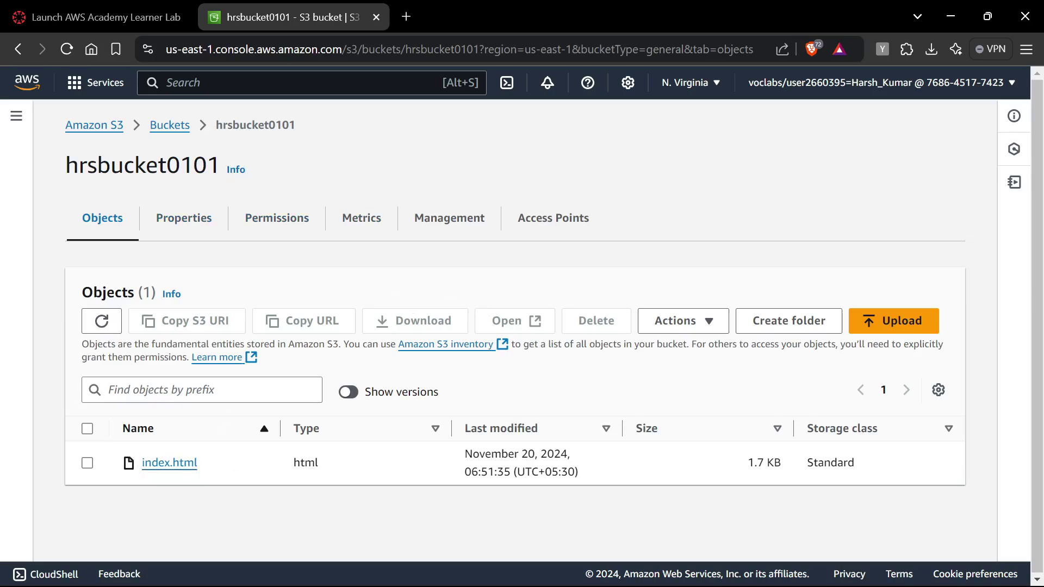
pyautogui.moveTo(65, 166); pyautogui.dragTo(206, 166)
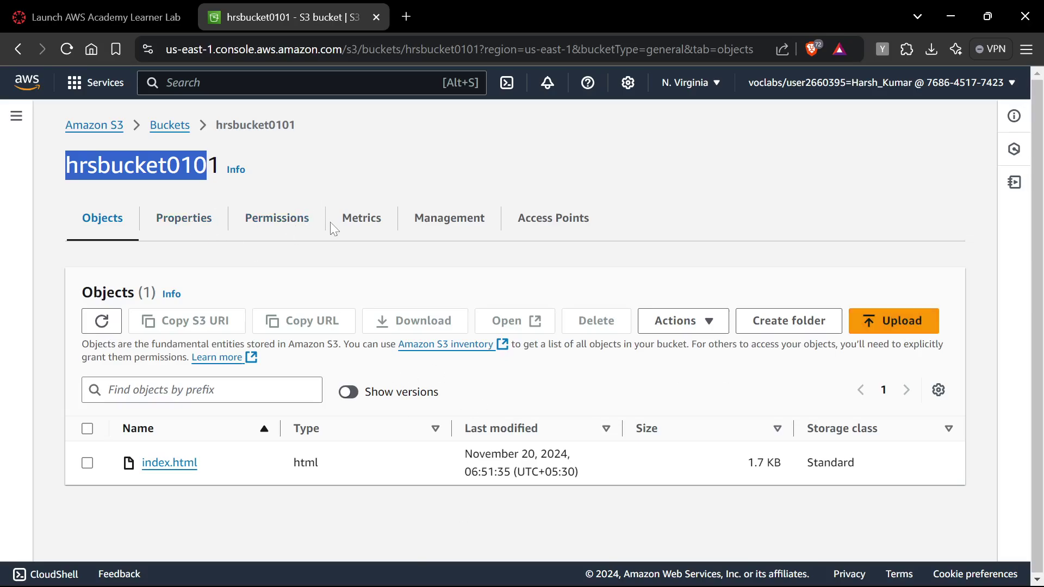
pyautogui.moveTo(328, 165); pyautogui.dragTo(328, 162)
pyautogui.click(328, 162)
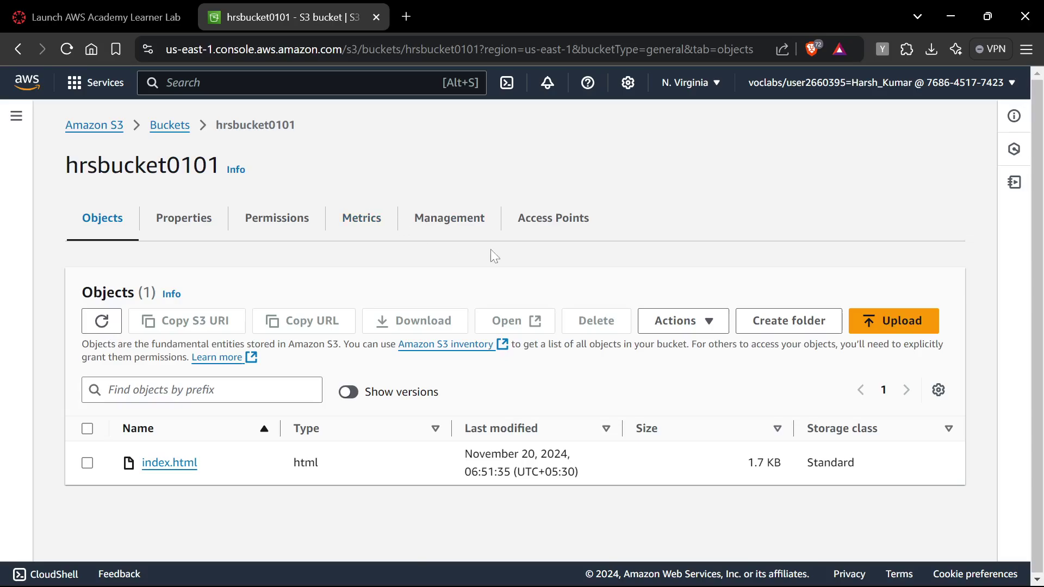
# Step: Review the block public access settings in the bucket's permissions and return to its object list
pyautogui.click(276, 220)
pyautogui.scroll(-6, 225, 270)
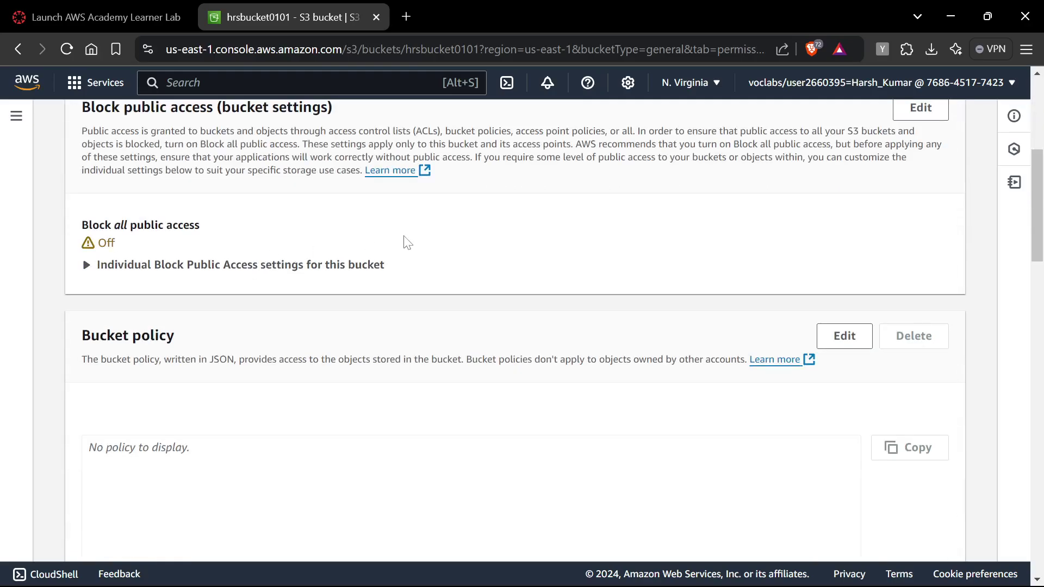
pyautogui.scroll(6, 387, 245)
pyautogui.click(114, 218)
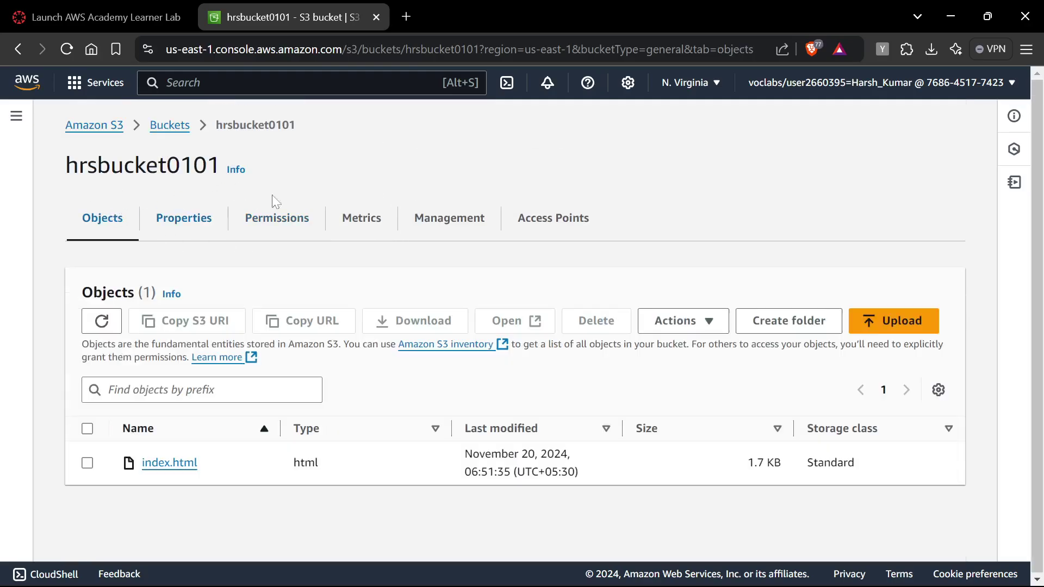
# Step: Go back through the buckets list to the Amazon S3 home page, and switch to the AWS Academy Learner Lab page
pyautogui.click(182, 124)
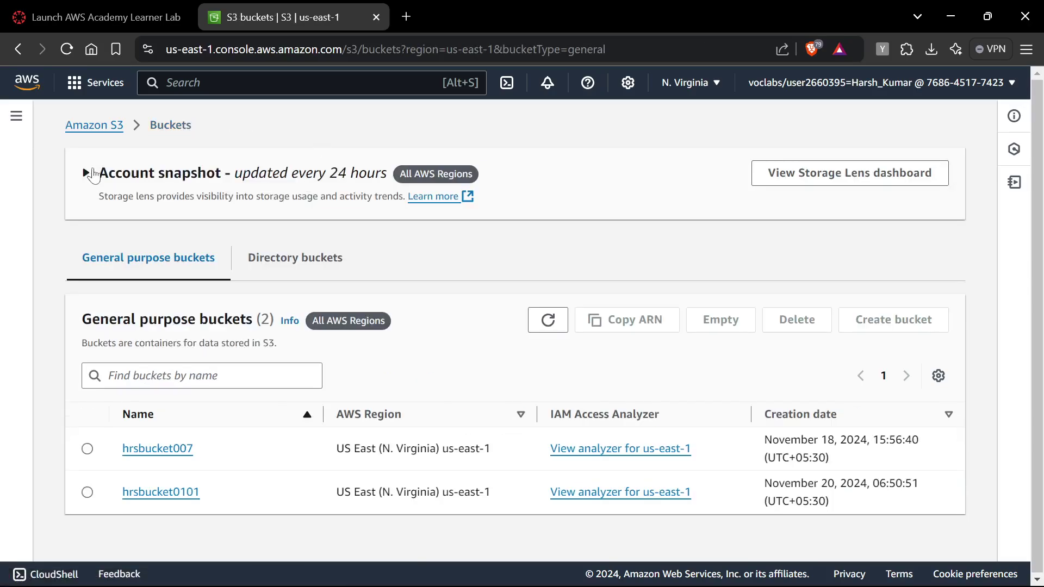
pyautogui.click(94, 125)
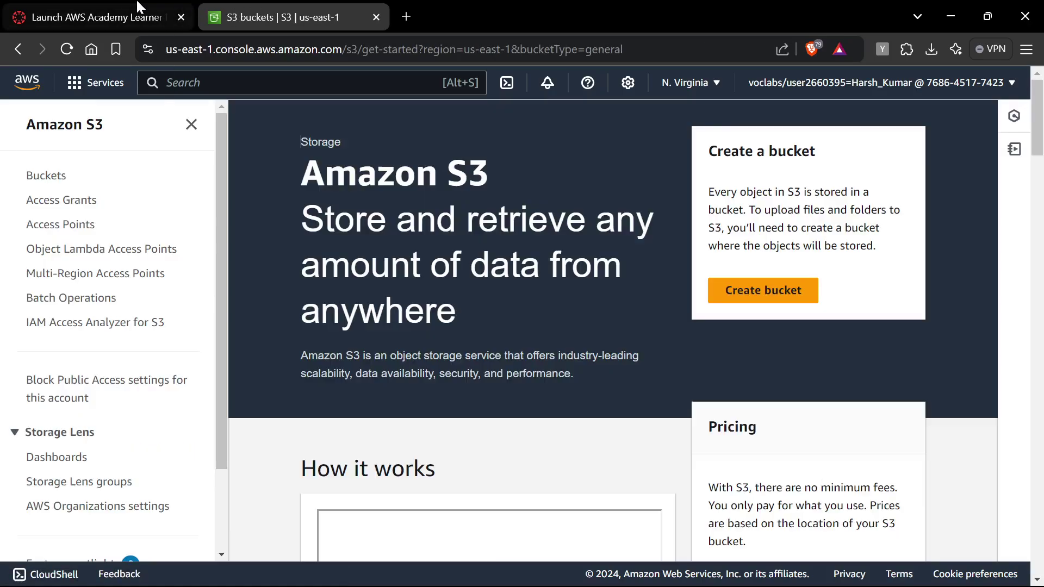
pyautogui.click(139, 7)
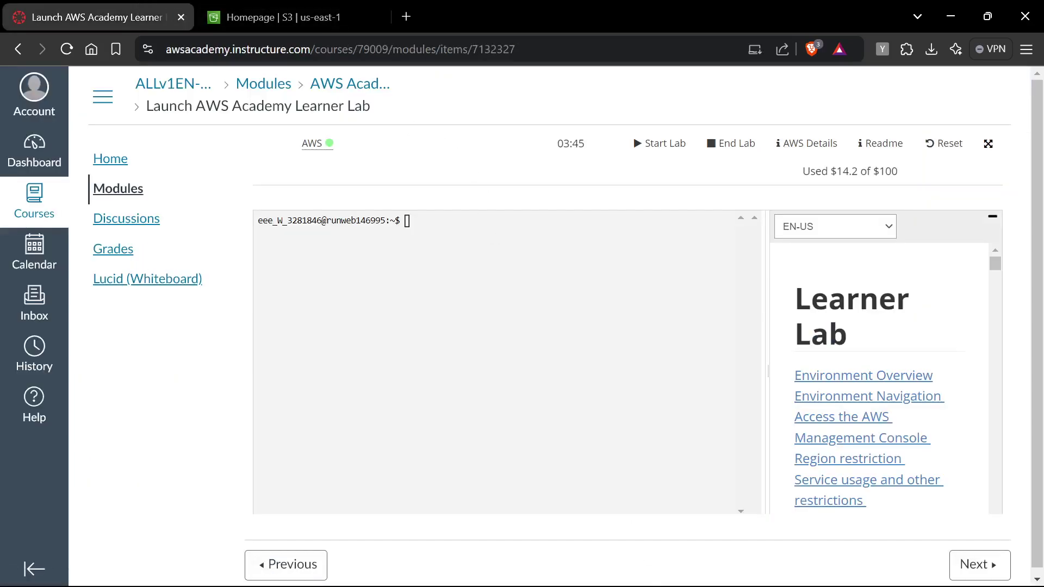
pyautogui.click(477, 153)
pyautogui.moveTo(503, 586)
pyautogui.click(577, 568)
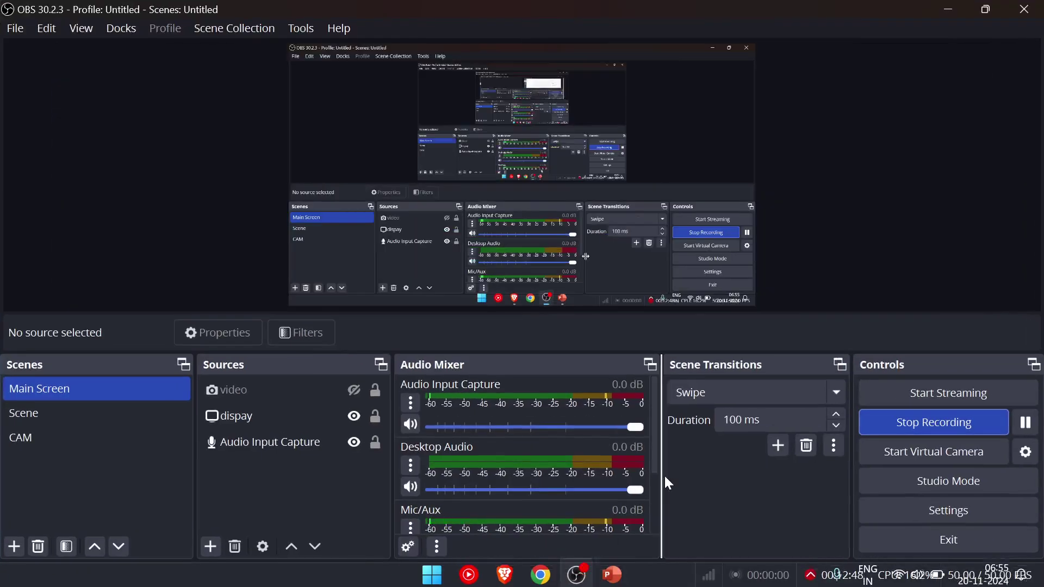